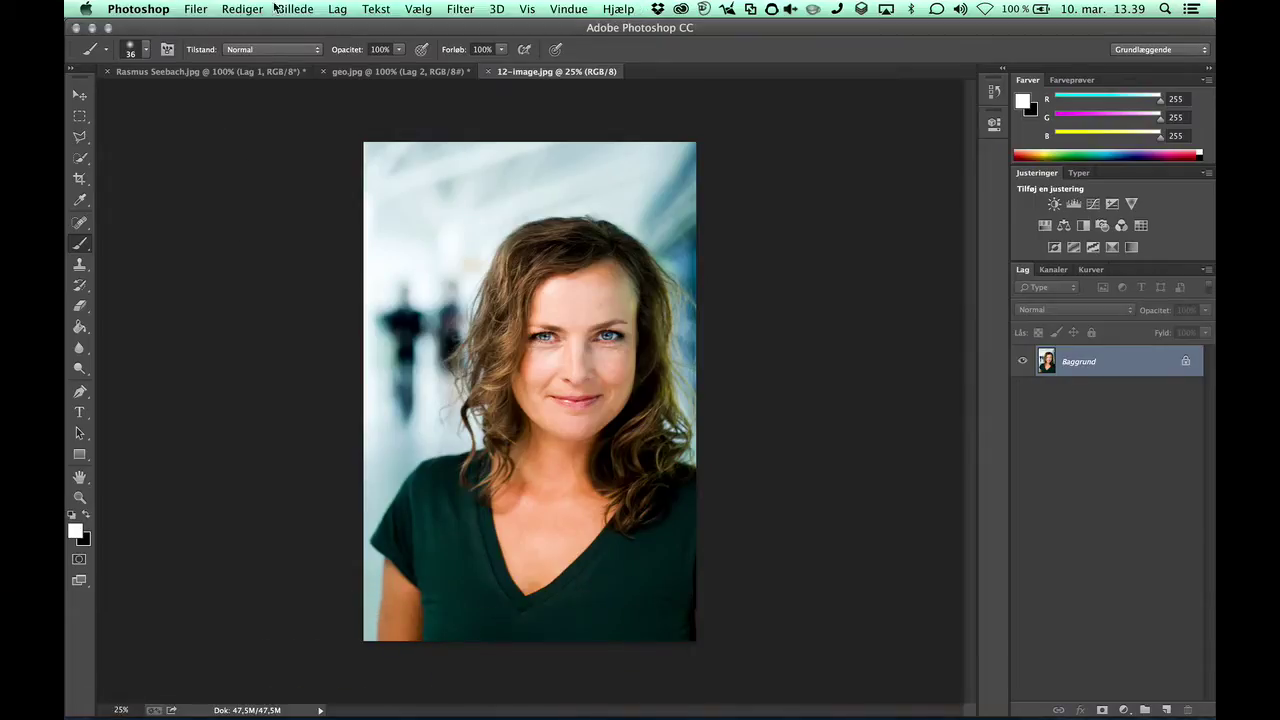
Resize the portrait in Billedstørrelse to 1000 × 1500 px at 150 pixels/inch
click(294, 8)
click(369, 134)
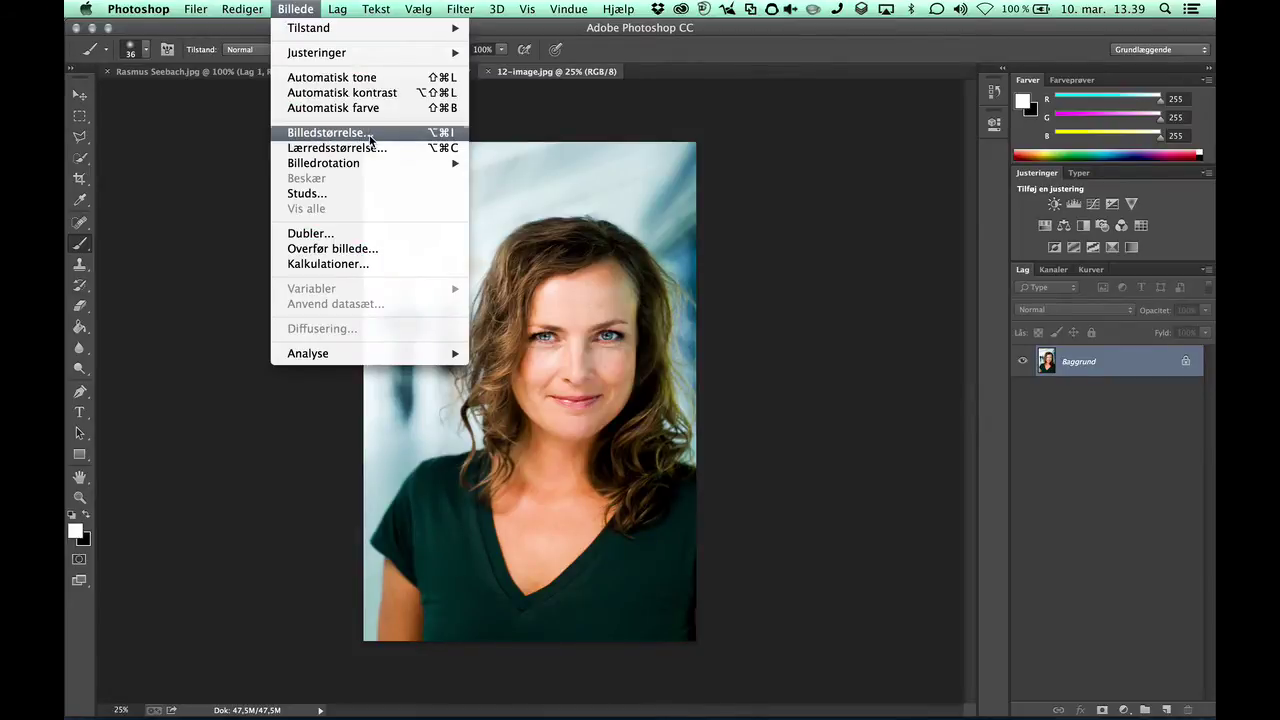
double_click(572, 354)
text(150)
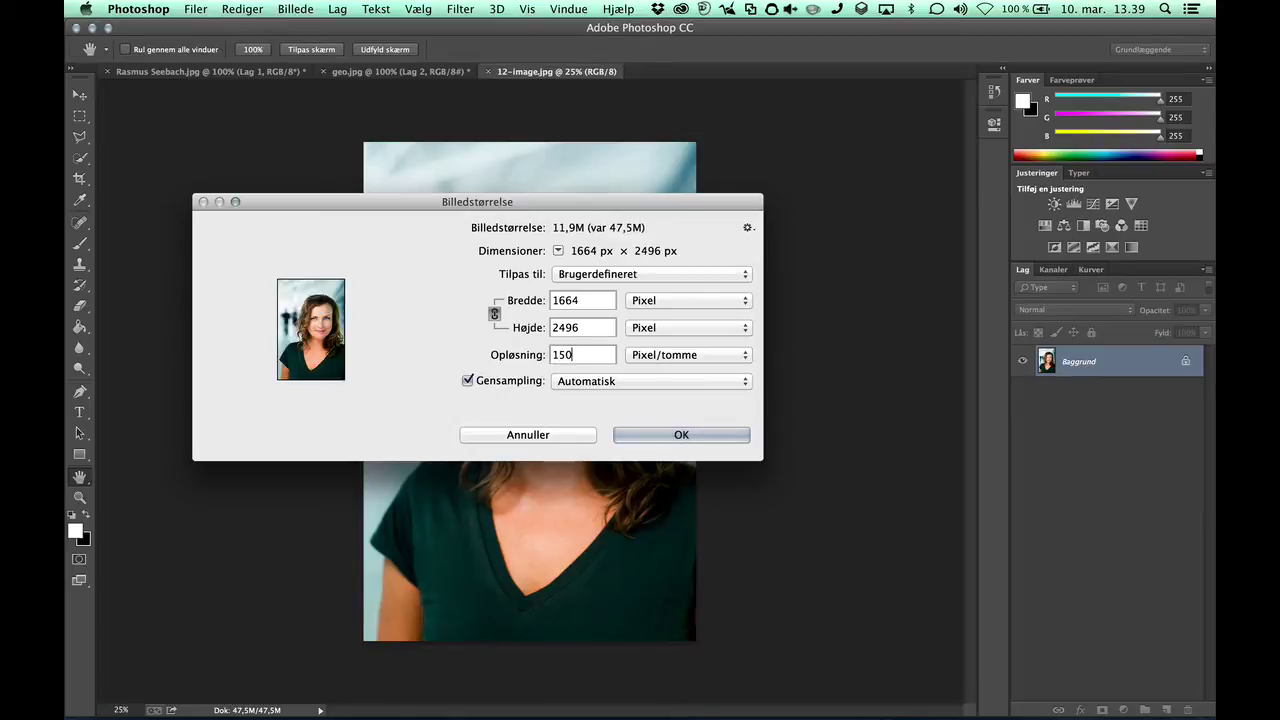
double_click(588, 302)
text(10)
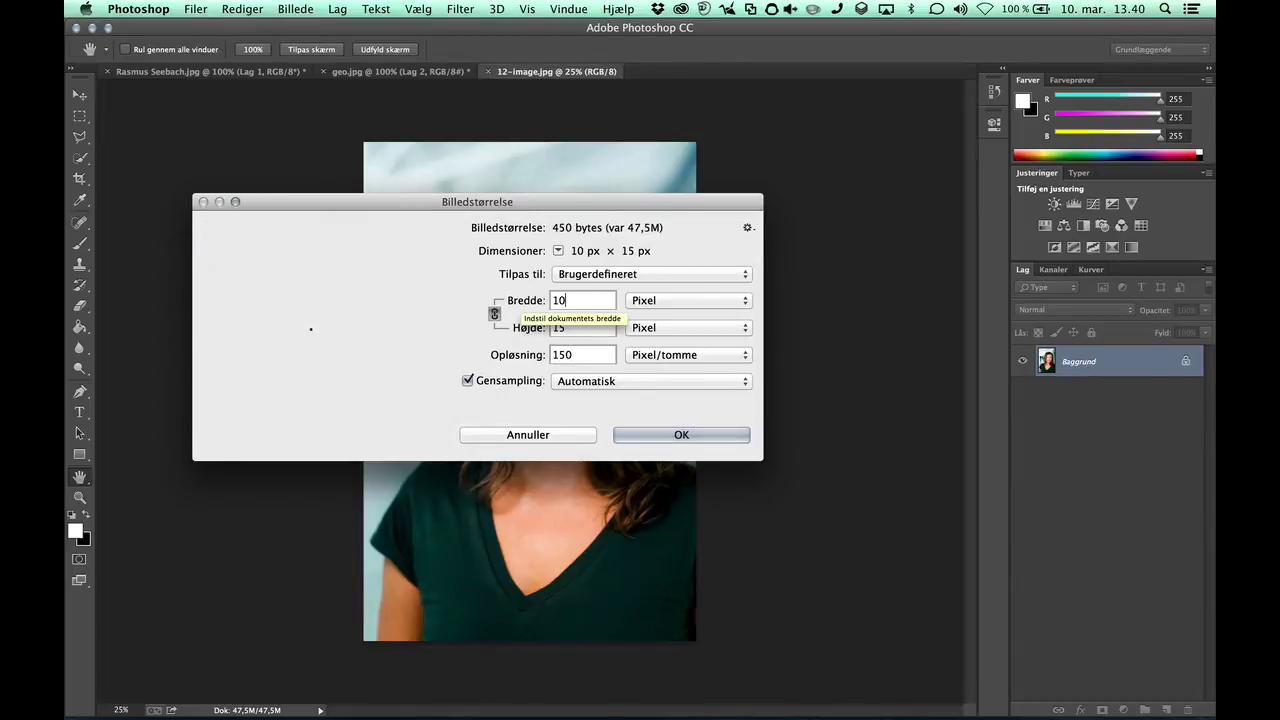
text(00)
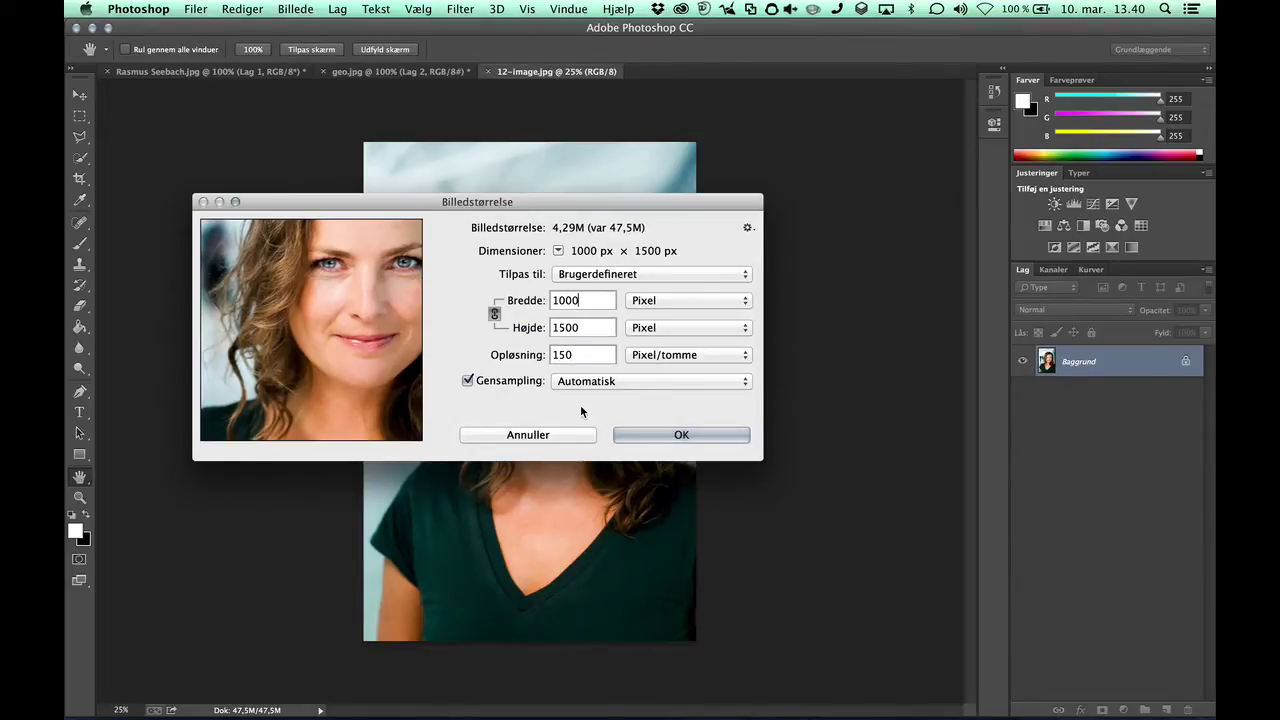
click(590, 328)
click(645, 437)
Fit the portrait to the screen and duplicate it onto a new layer
key(z)
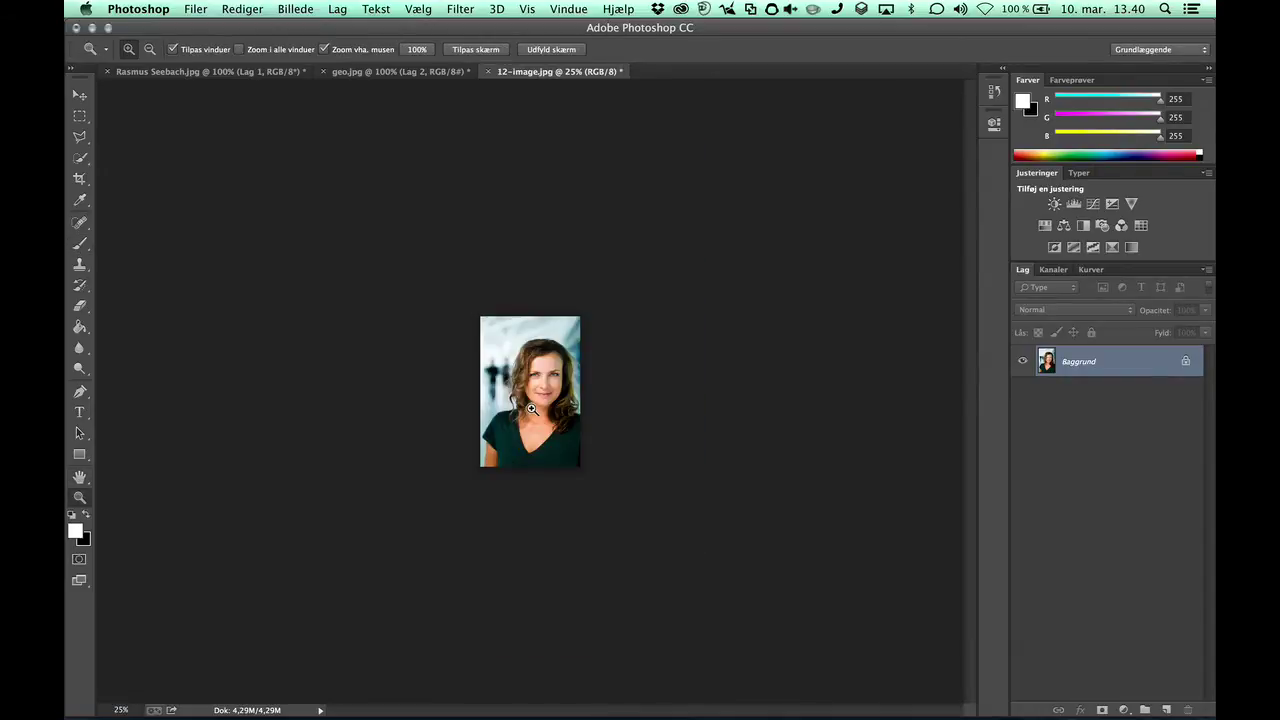
right_click(532, 411)
click(571, 414)
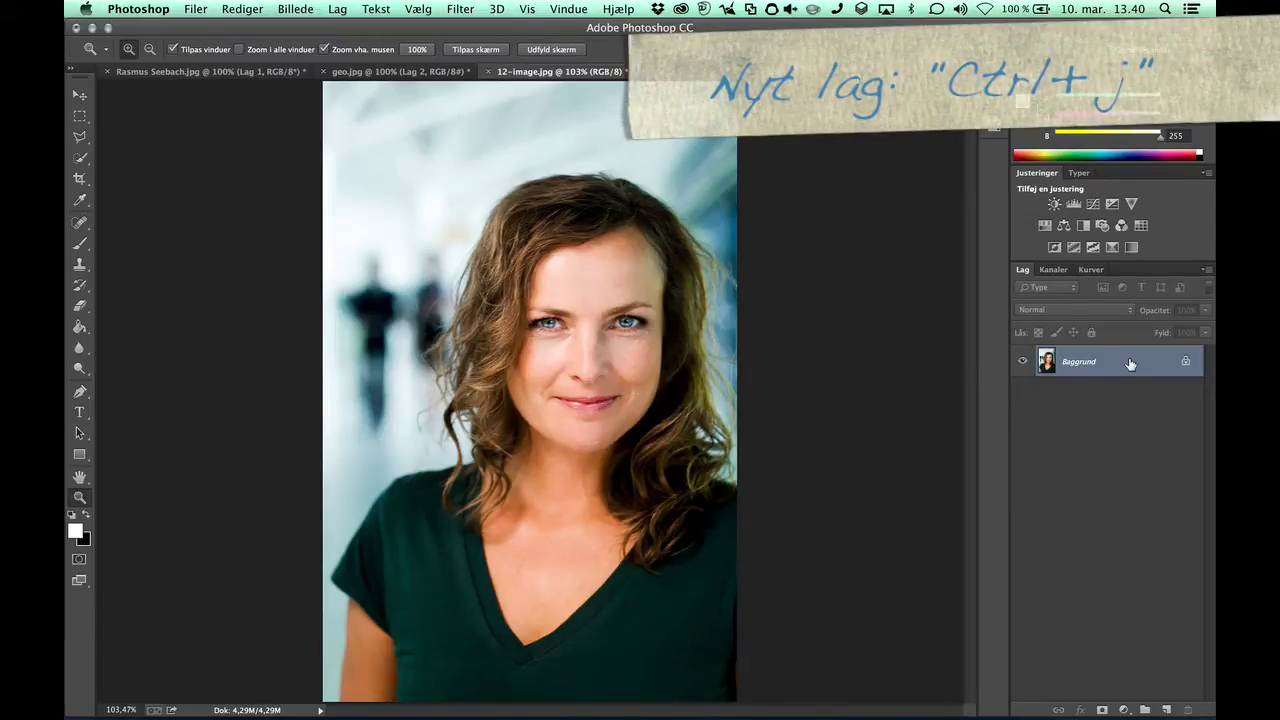
key(ctrl+j)
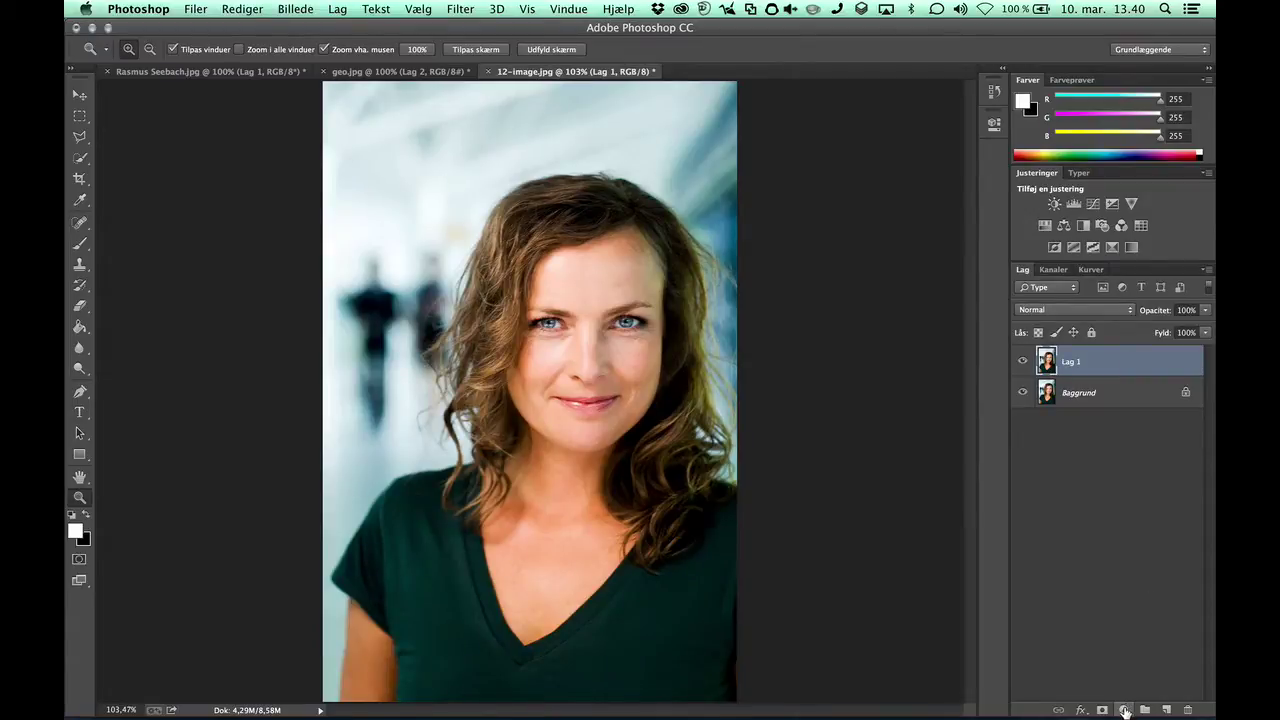
Add a Hue/Saturation adjustment layer with saturation (Mætning) at -100
click(1124, 710)
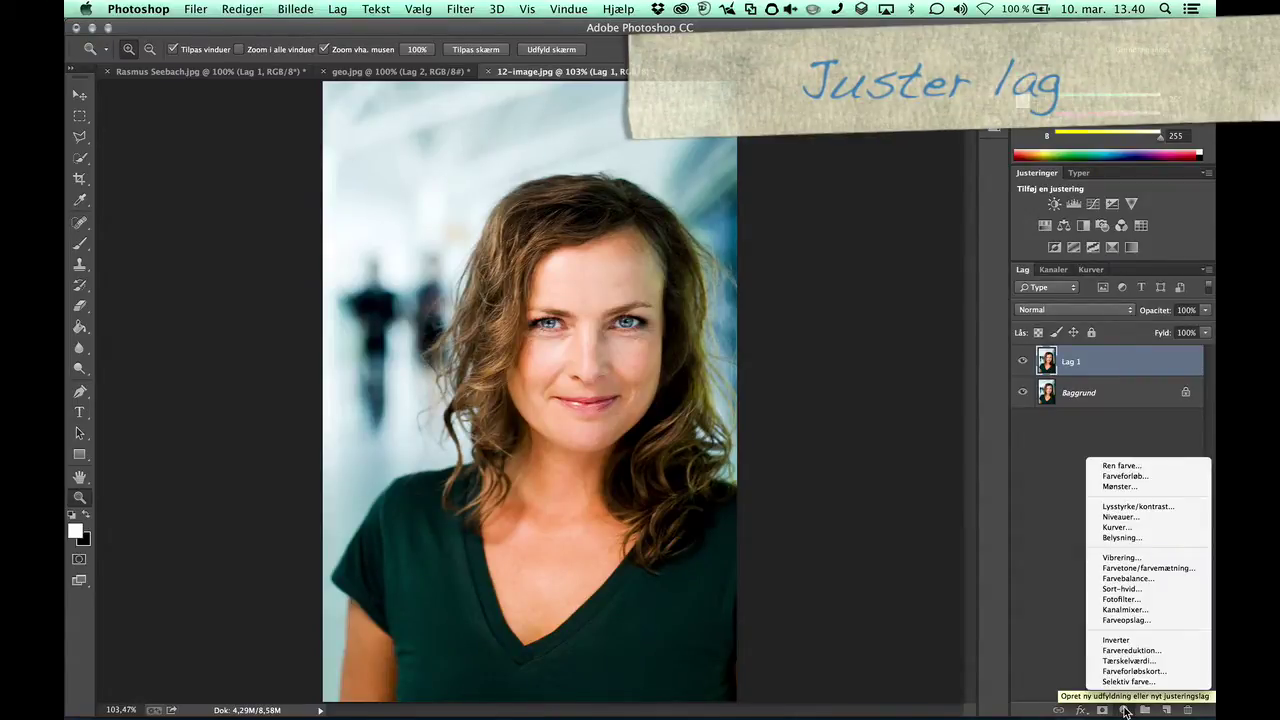
click(1149, 568)
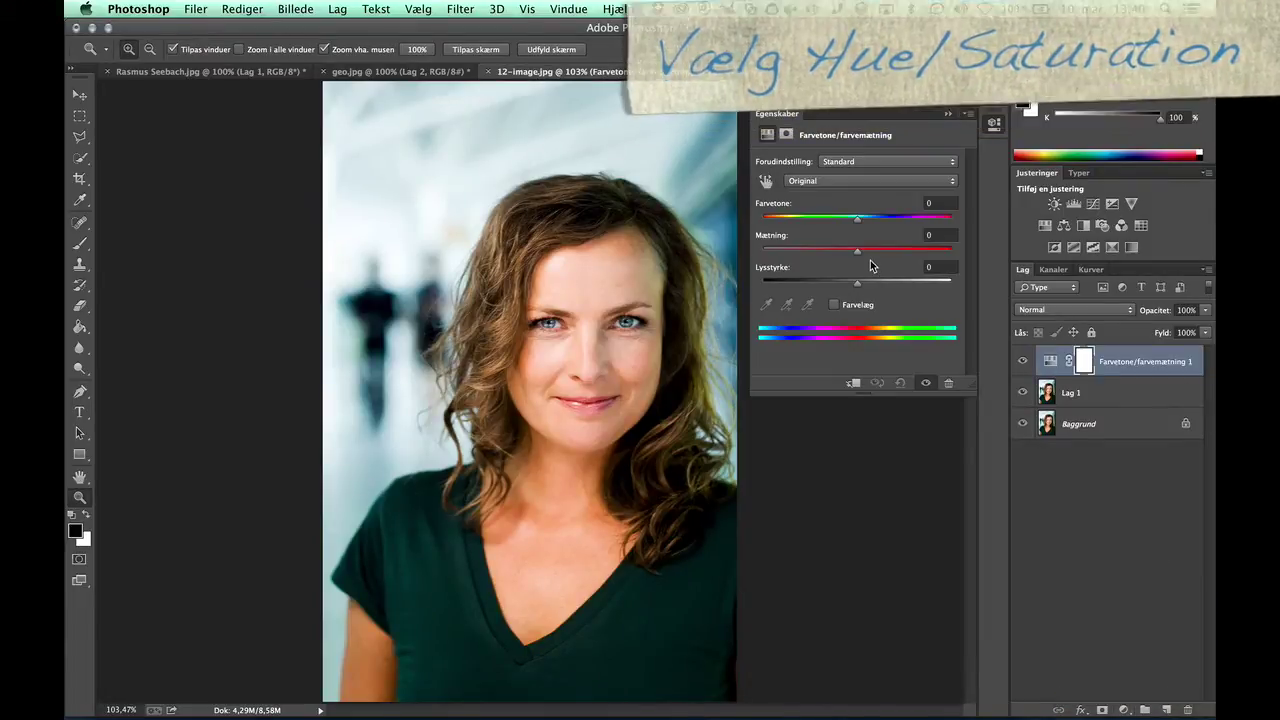
drag(858, 252, 760, 252)
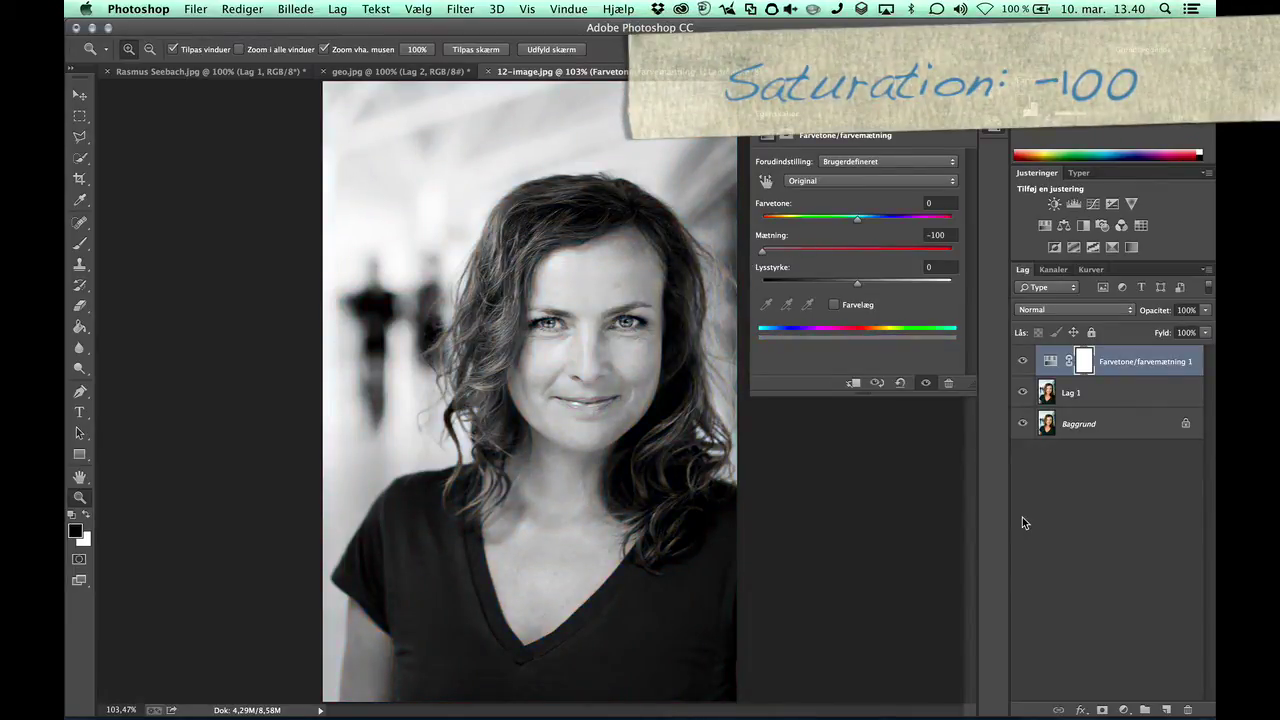
click(1090, 400)
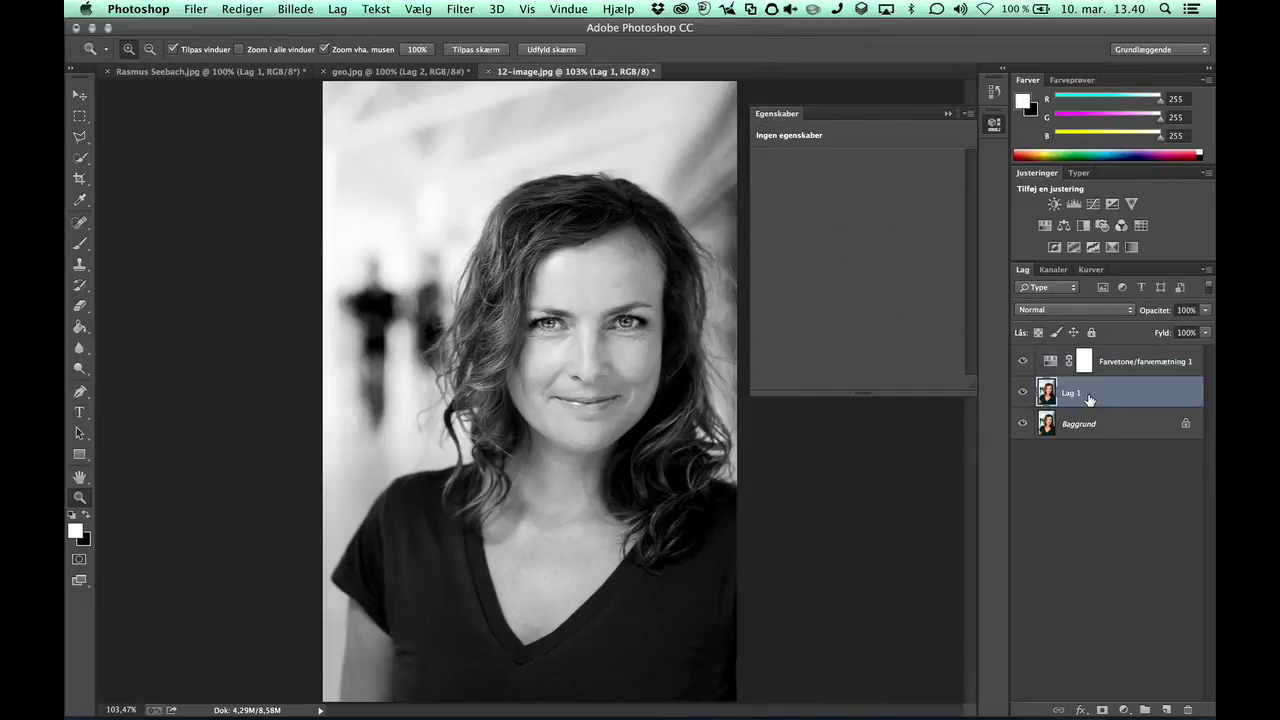
Set Lag 1's blend mode to Color Dodge (Sænk farvekontrastforskel) and invert it
click(1130, 311)
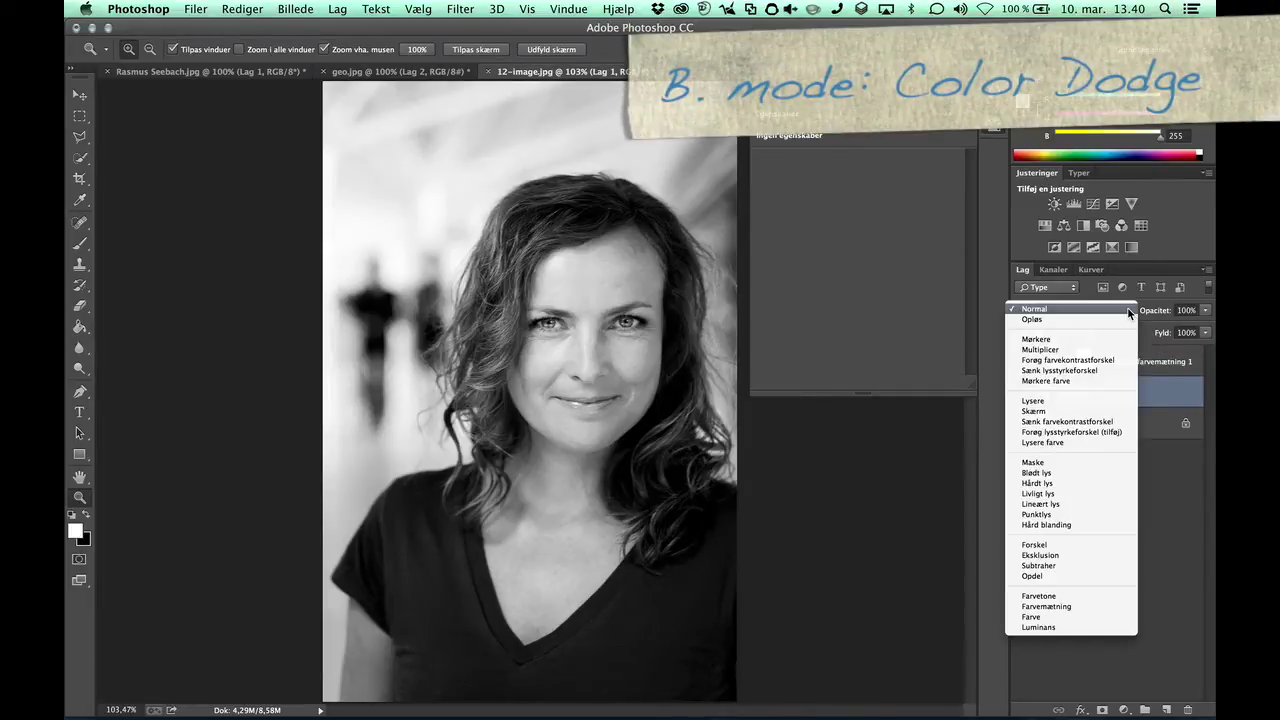
click(1085, 422)
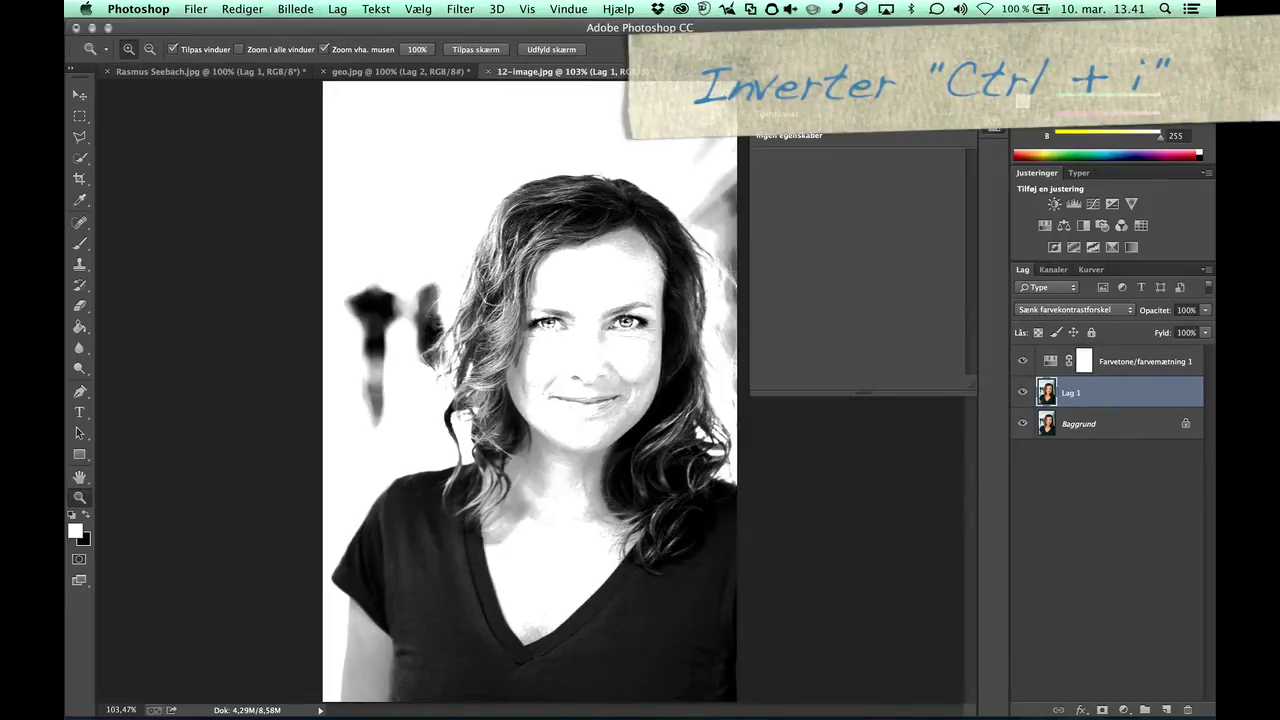
key(super+i)
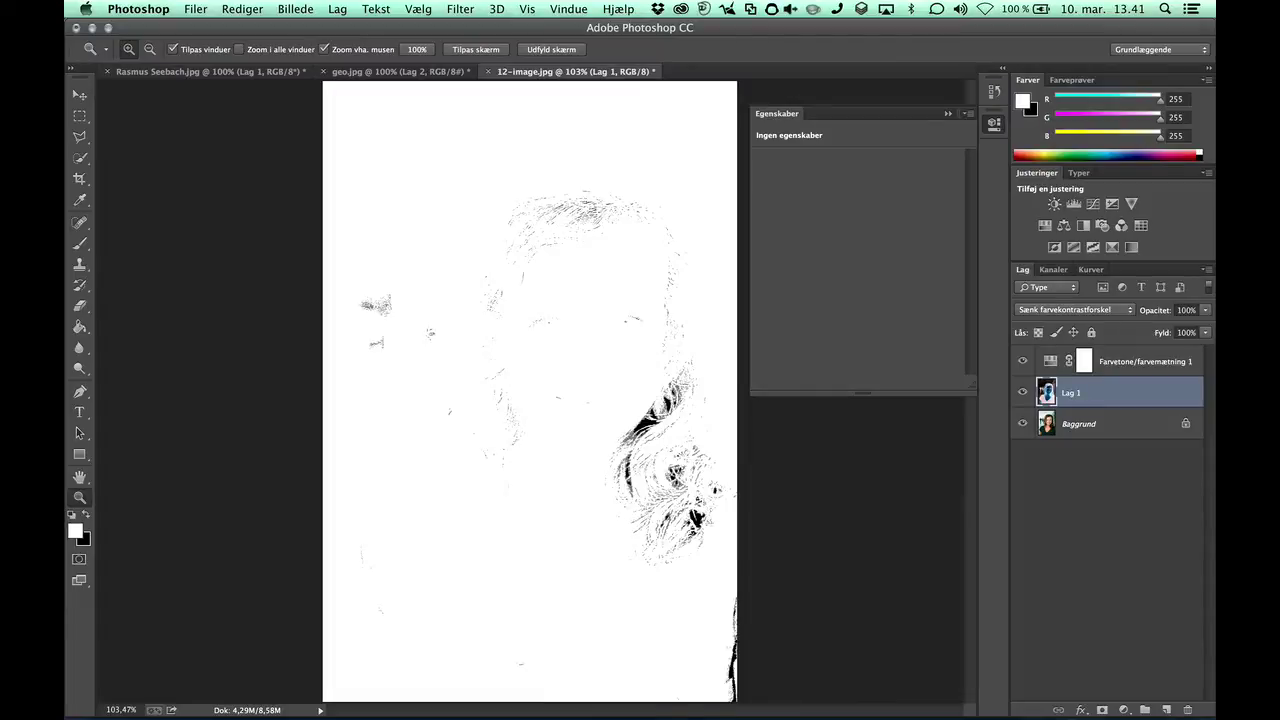
click(462, 12)
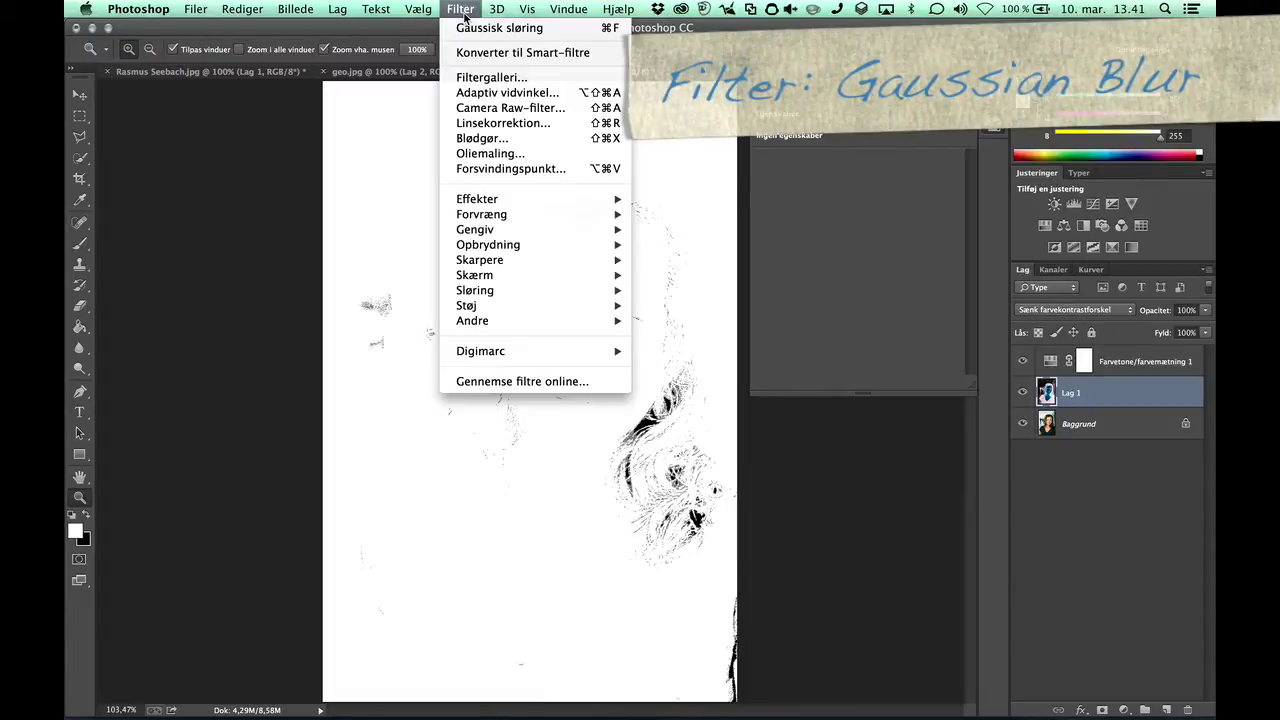
mouse_move(530, 290)
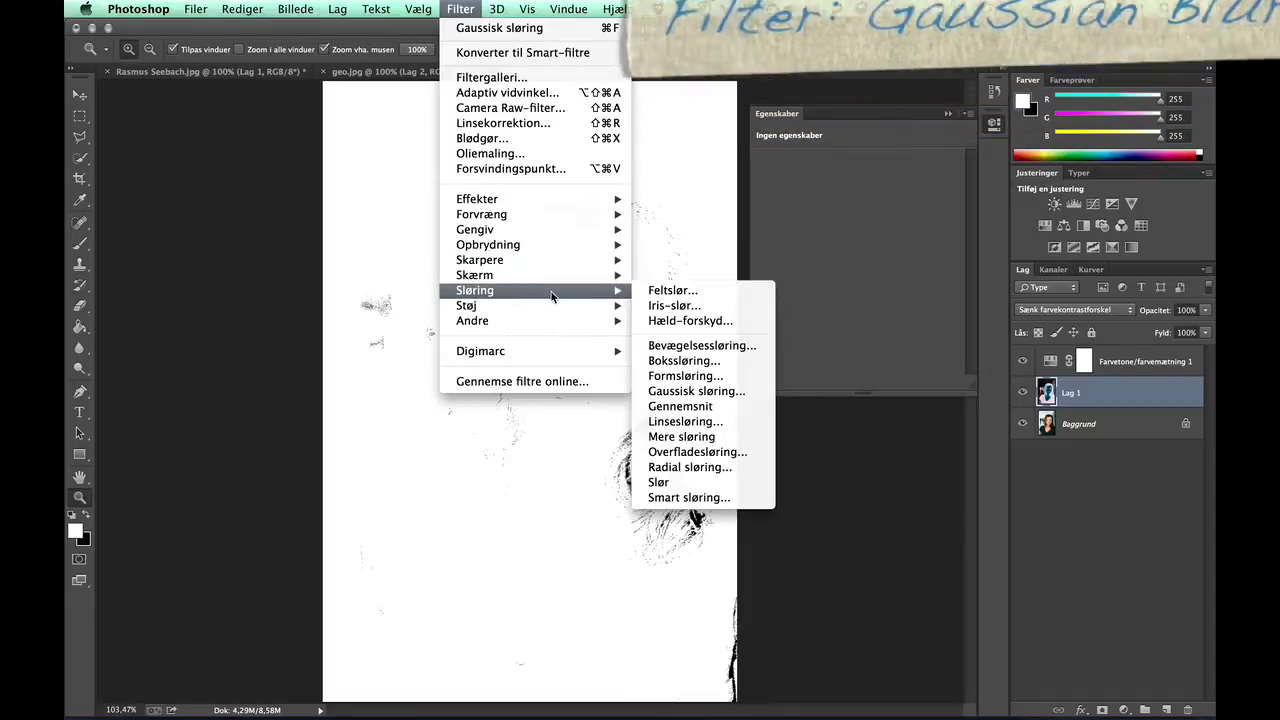
Apply a Gaussian blur with a radius of about 17.6 pixels to Lag 1
click(714, 394)
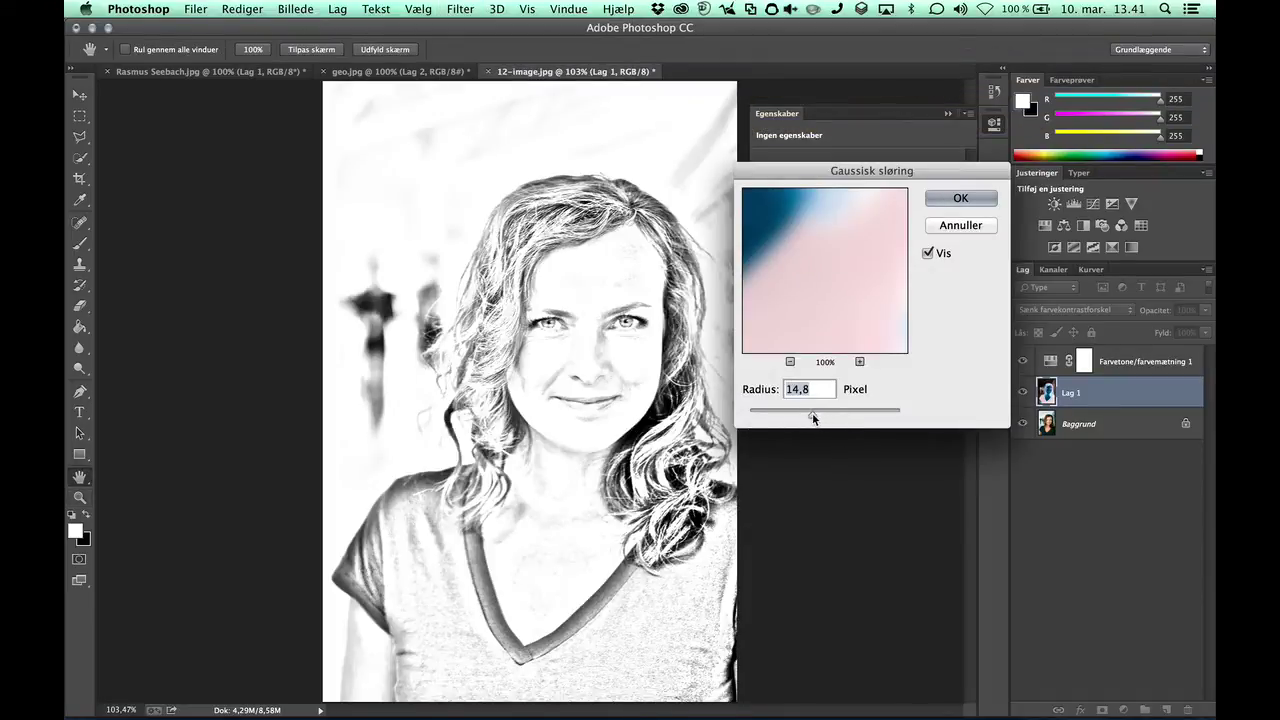
mouse_move(812, 414)
mouse_down()
mouse_move(764, 414)
mouse_move(813, 418)
mouse_up()
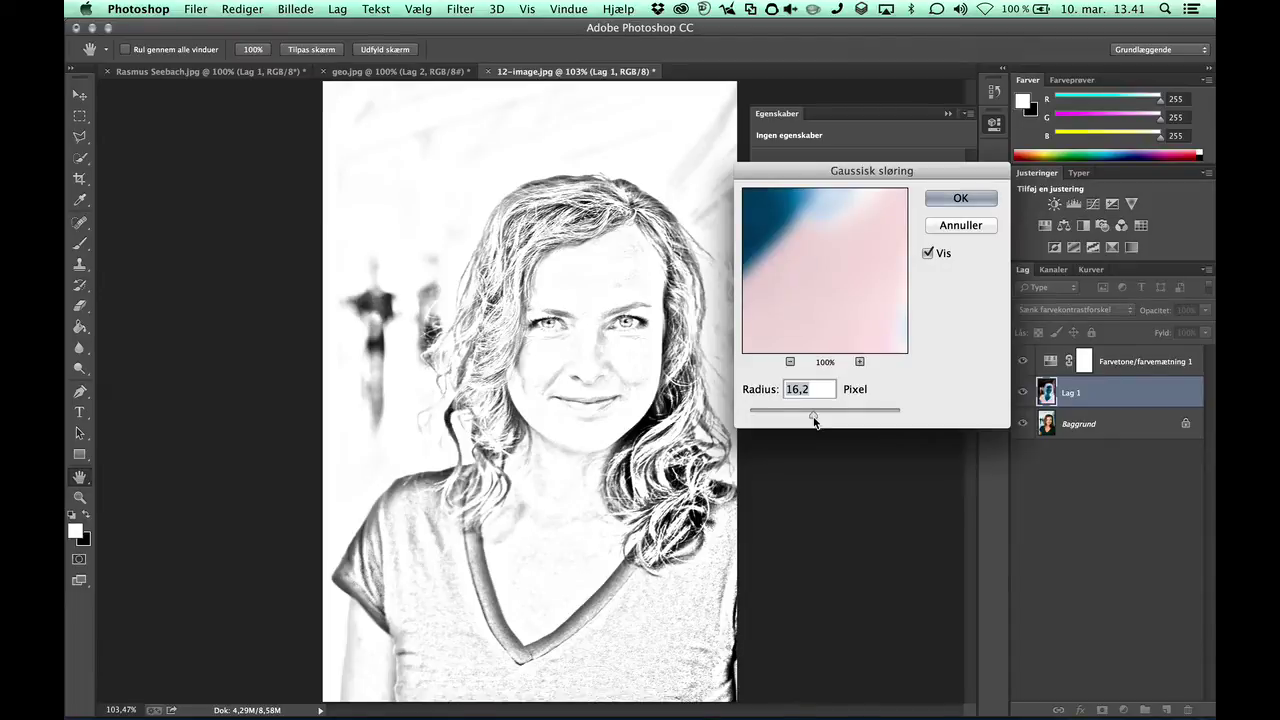
drag(815, 418, 816, 418)
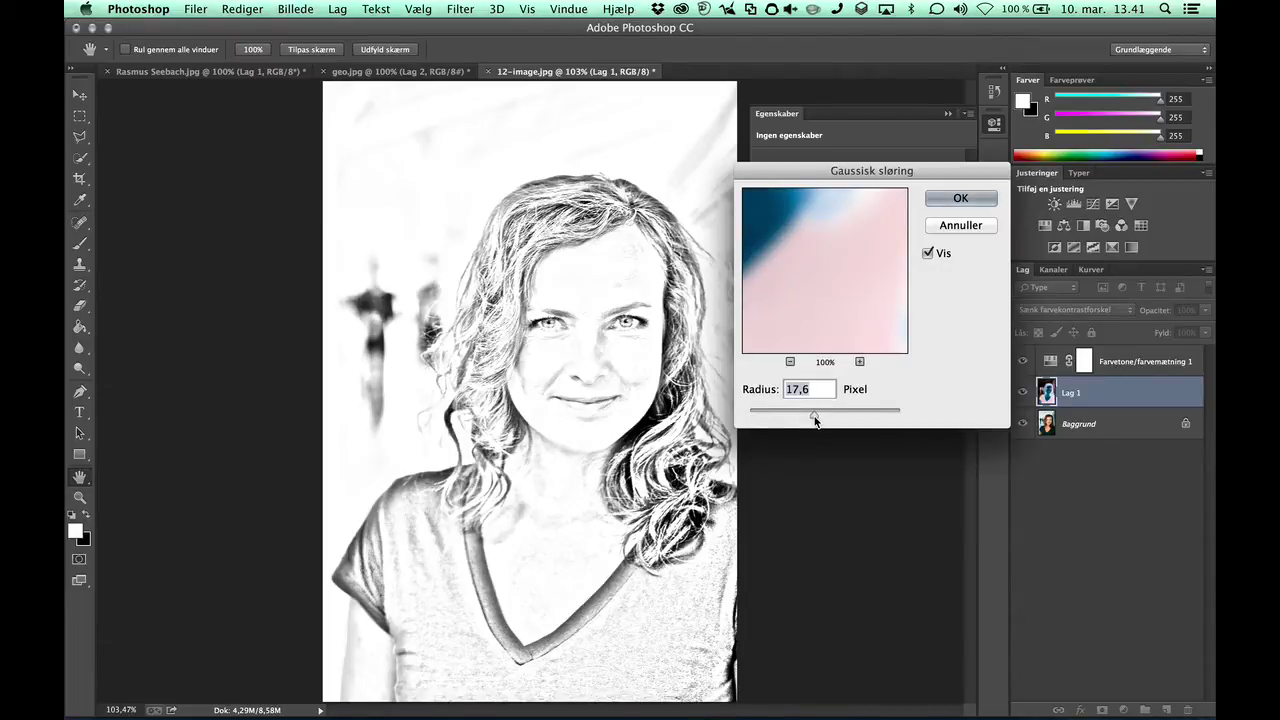
drag(815, 418, 816, 418)
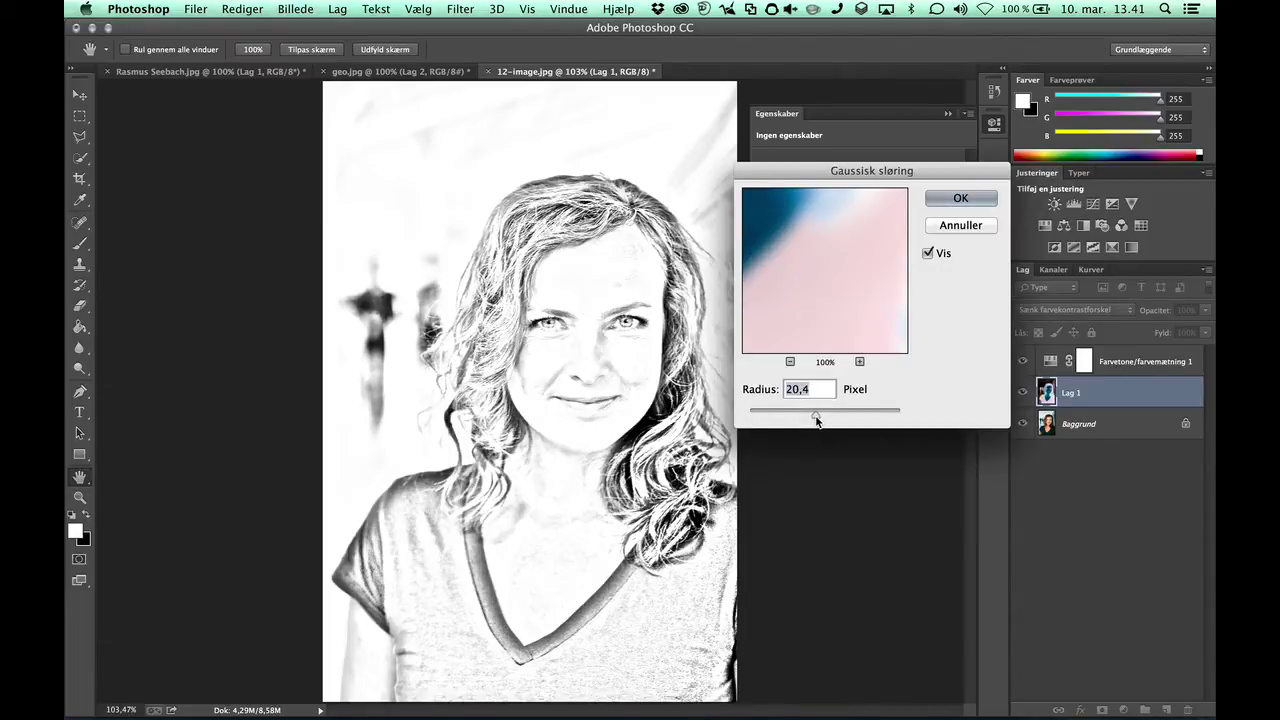
drag(816, 418, 814, 418)
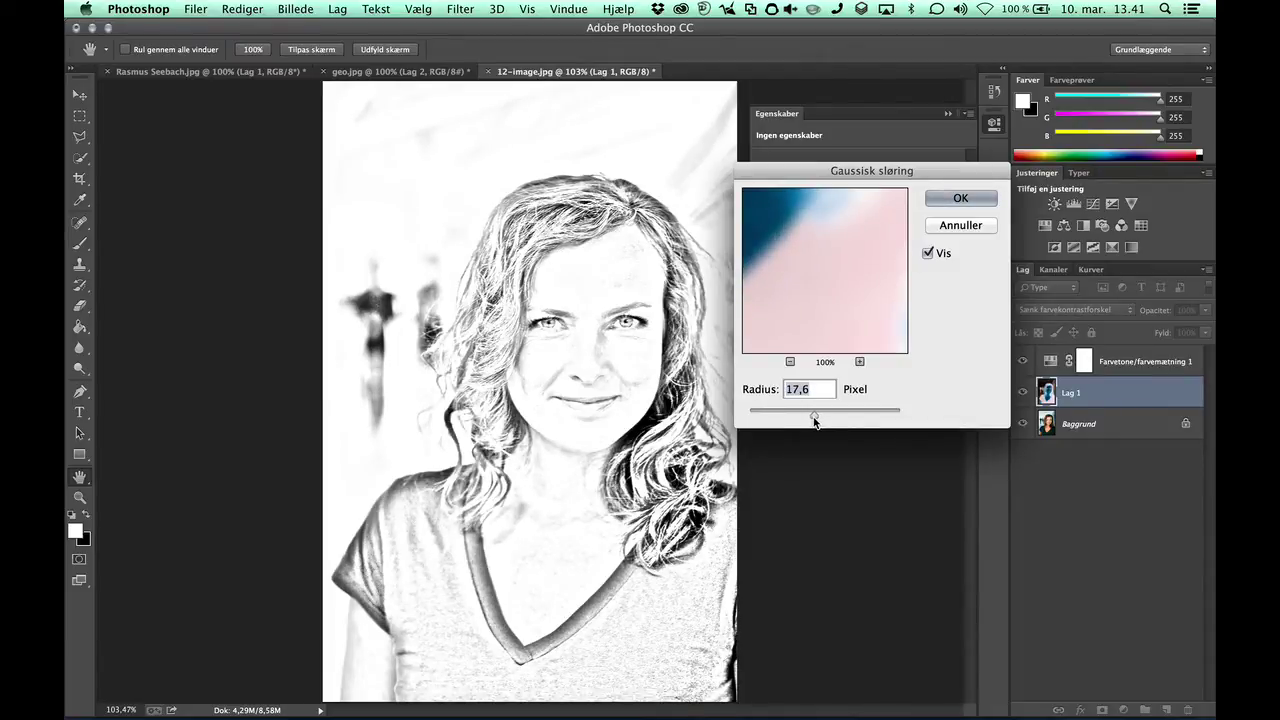
click(962, 199)
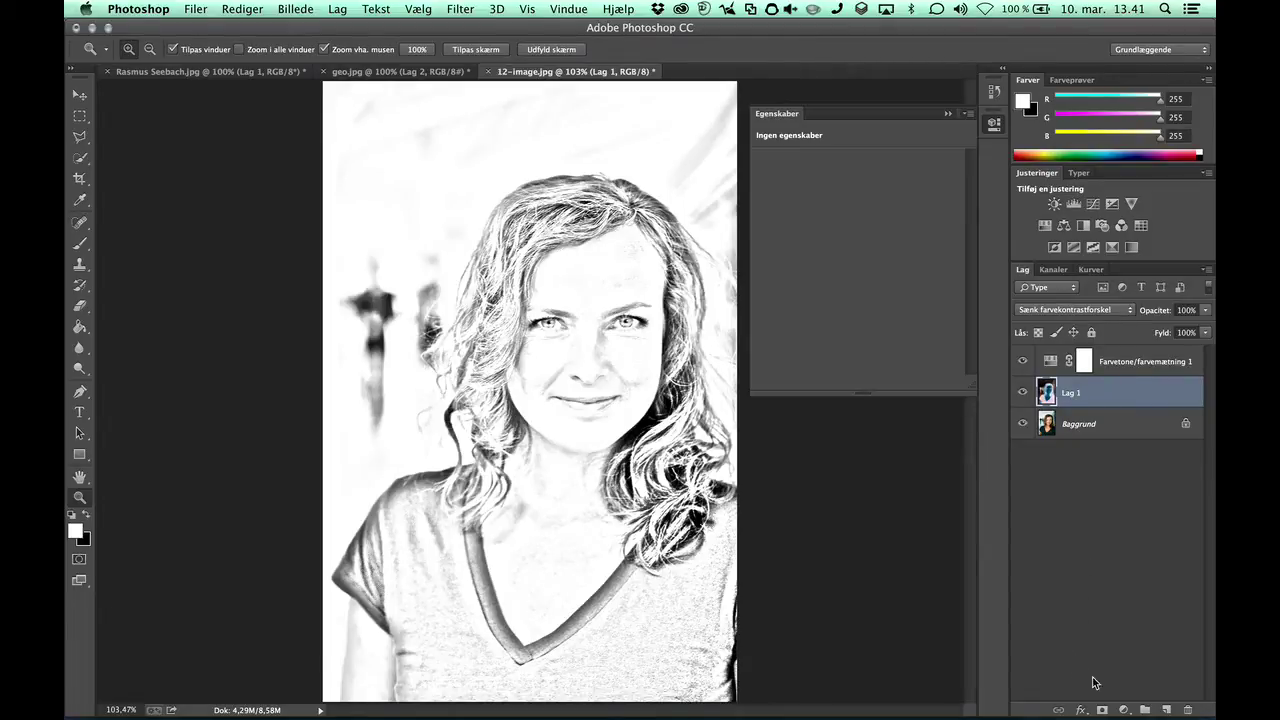
Add a Levels (Niveauer) adjustment layer with the black input raised to 61
click(1122, 710)
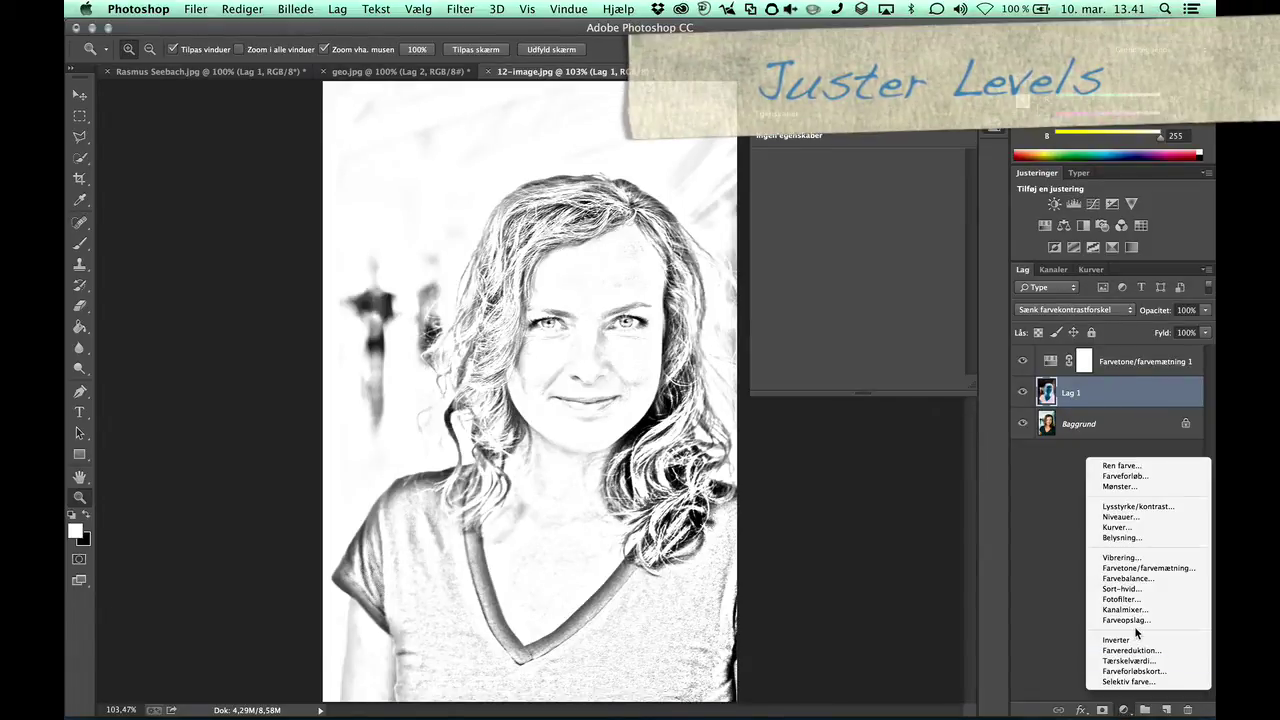
click(1122, 517)
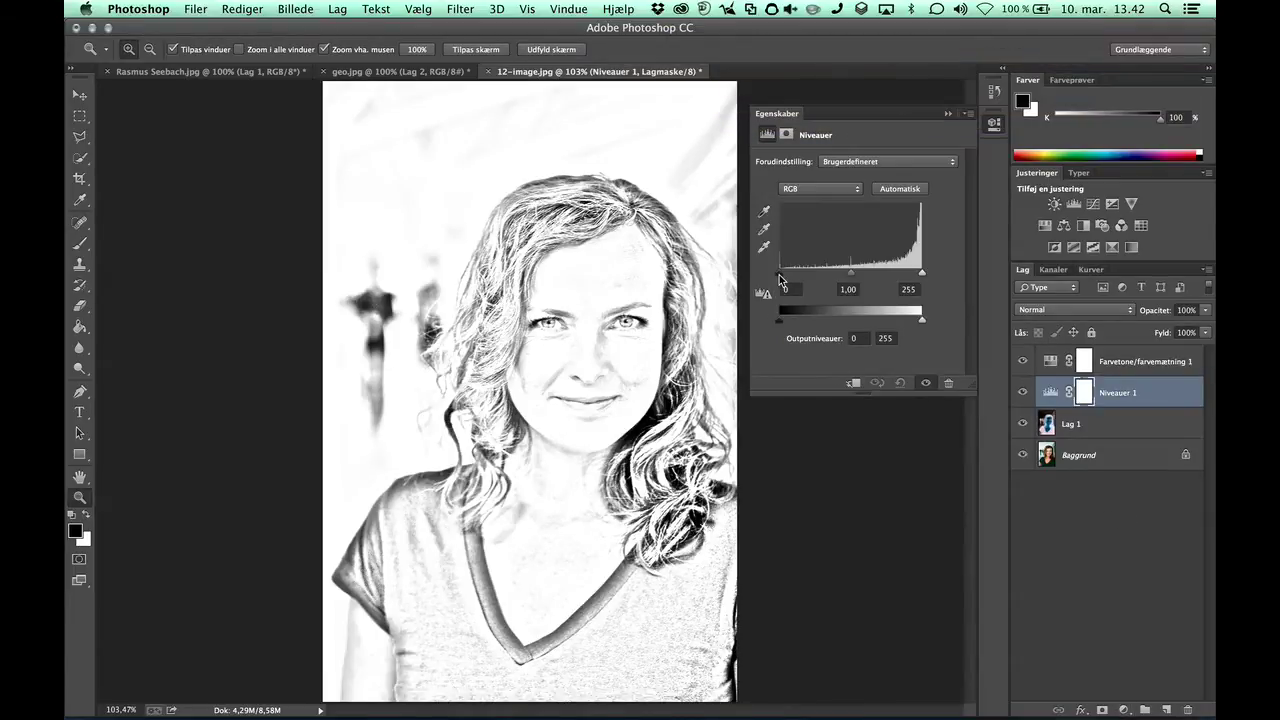
mouse_move(780, 272)
mouse_down()
mouse_move(847, 272)
mouse_move(811, 272)
mouse_up()
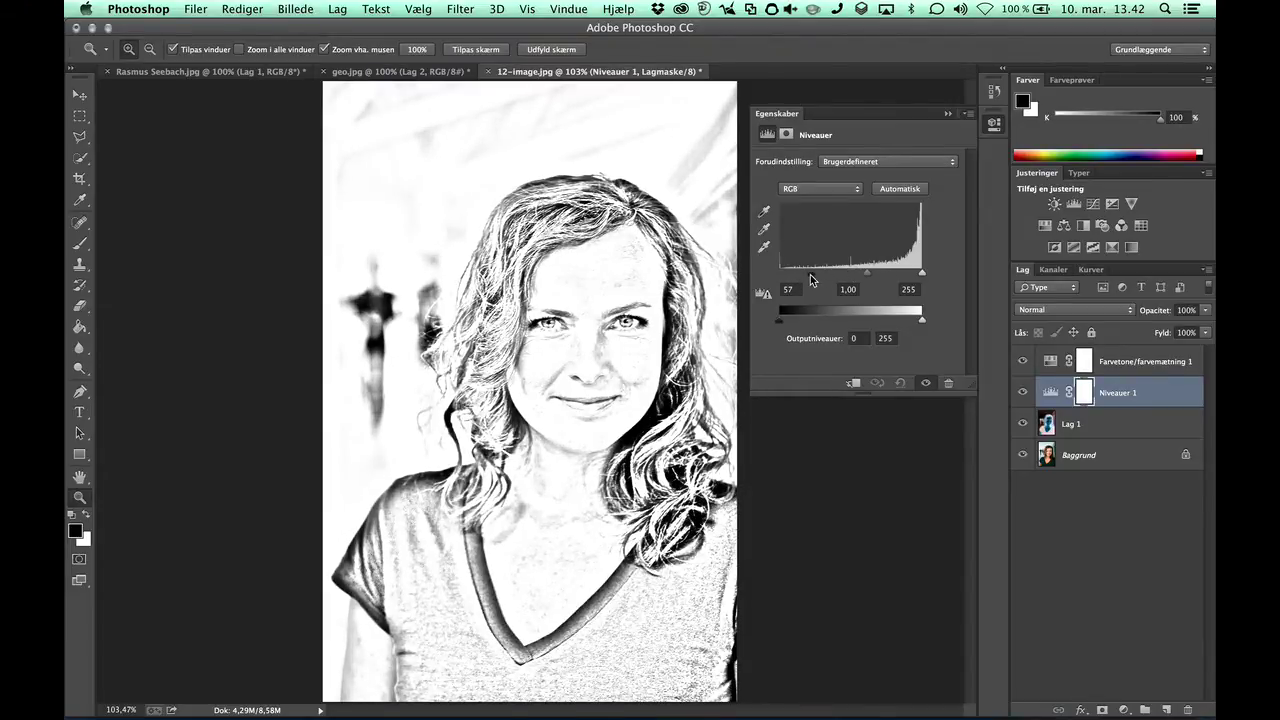
drag(815, 280, 811, 280)
click(80, 247)
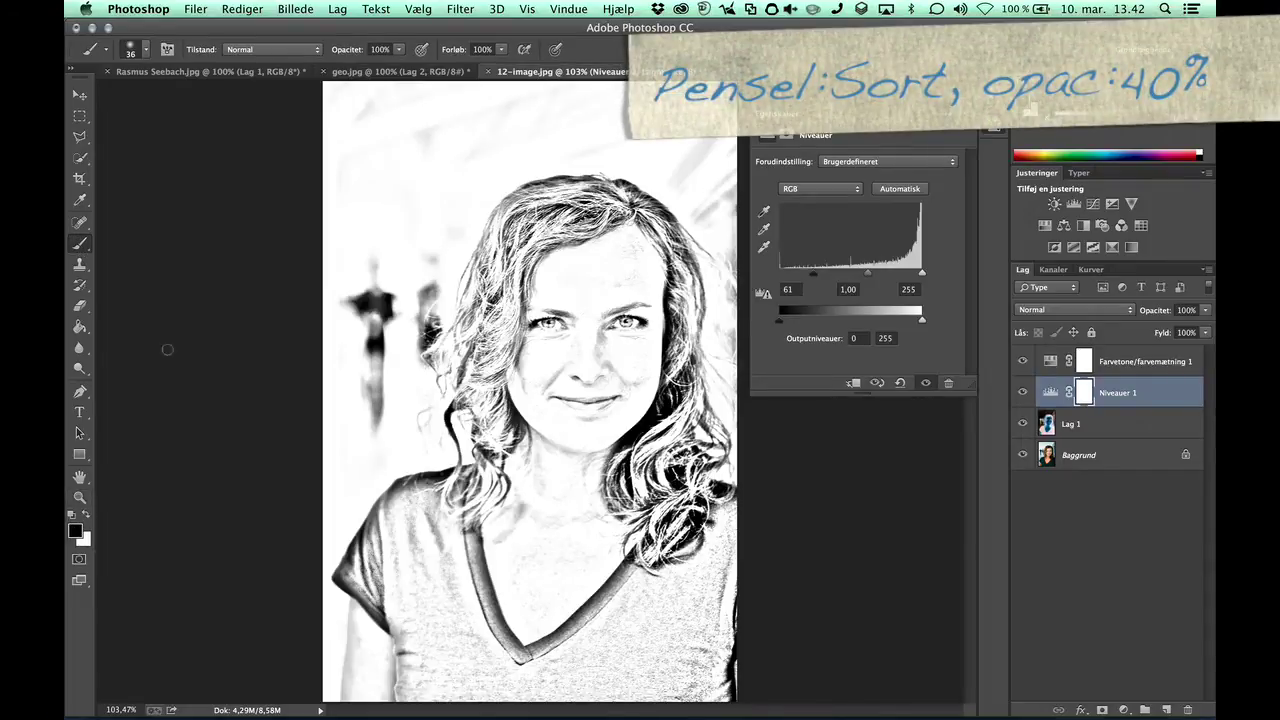
Set the soft brush to about 354 px size and 40% opacity
click(147, 49)
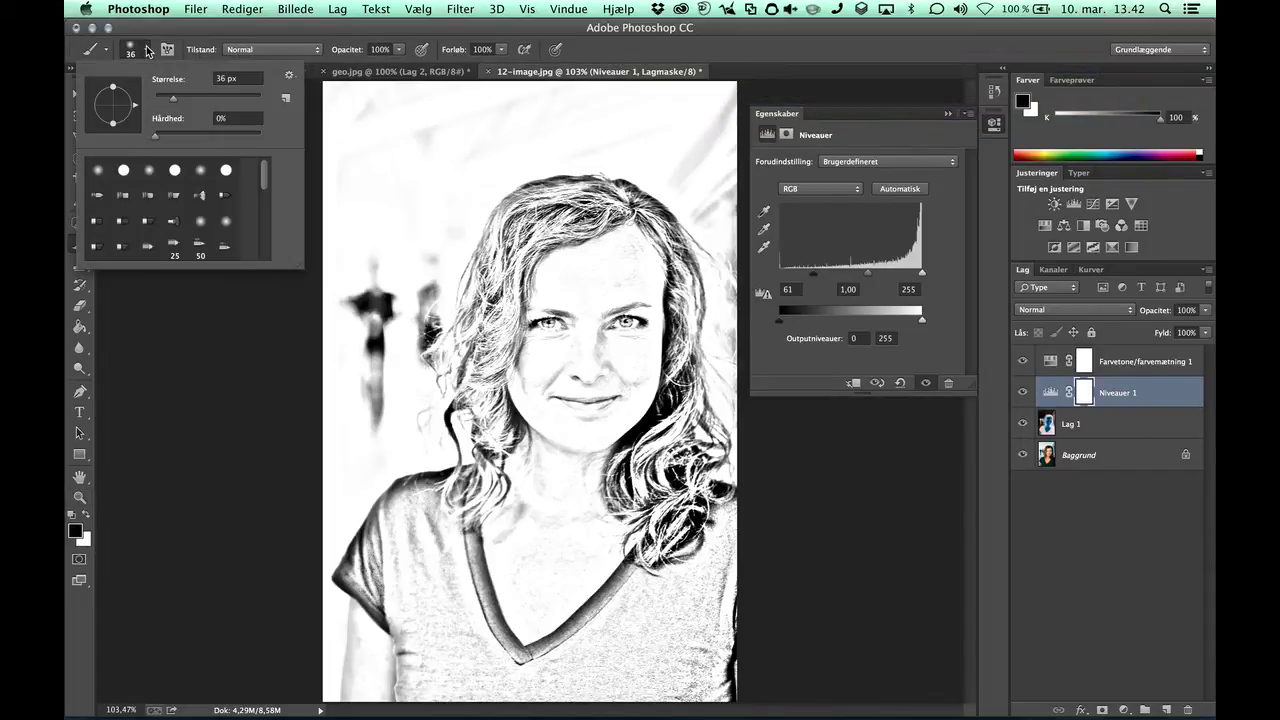
drag(174, 102, 244, 105)
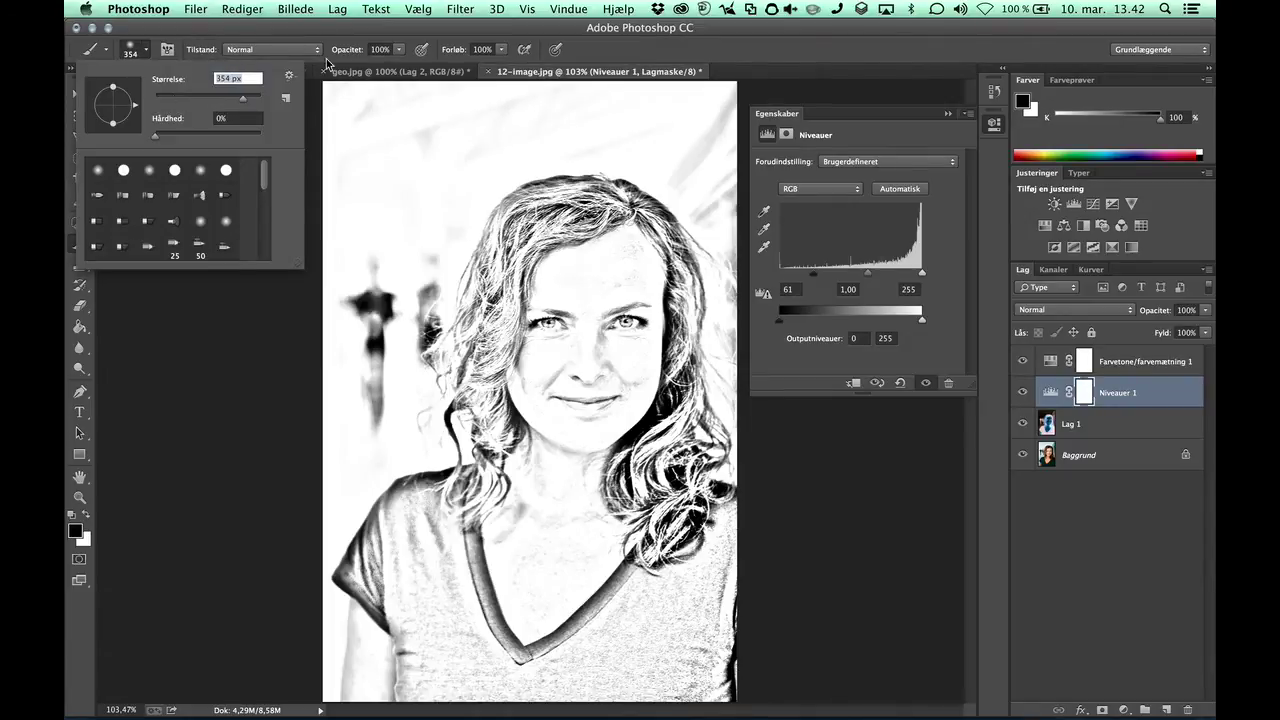
click(397, 50)
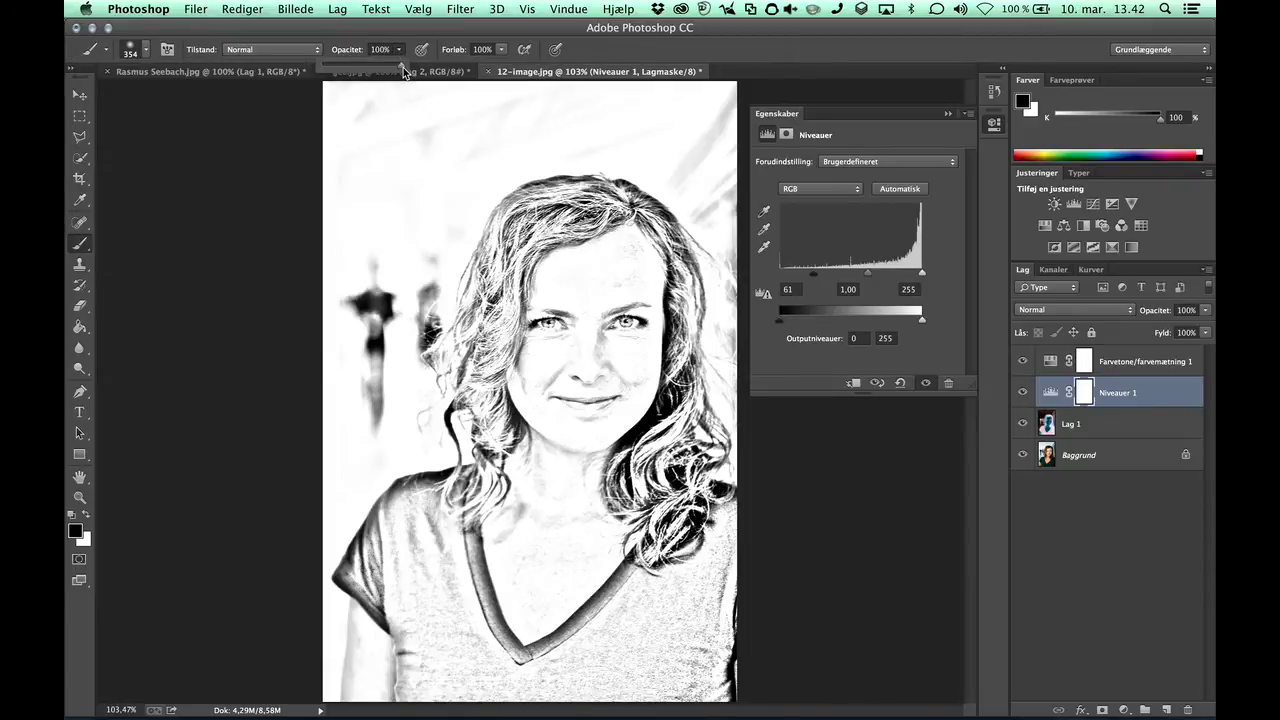
drag(404, 71, 356, 71)
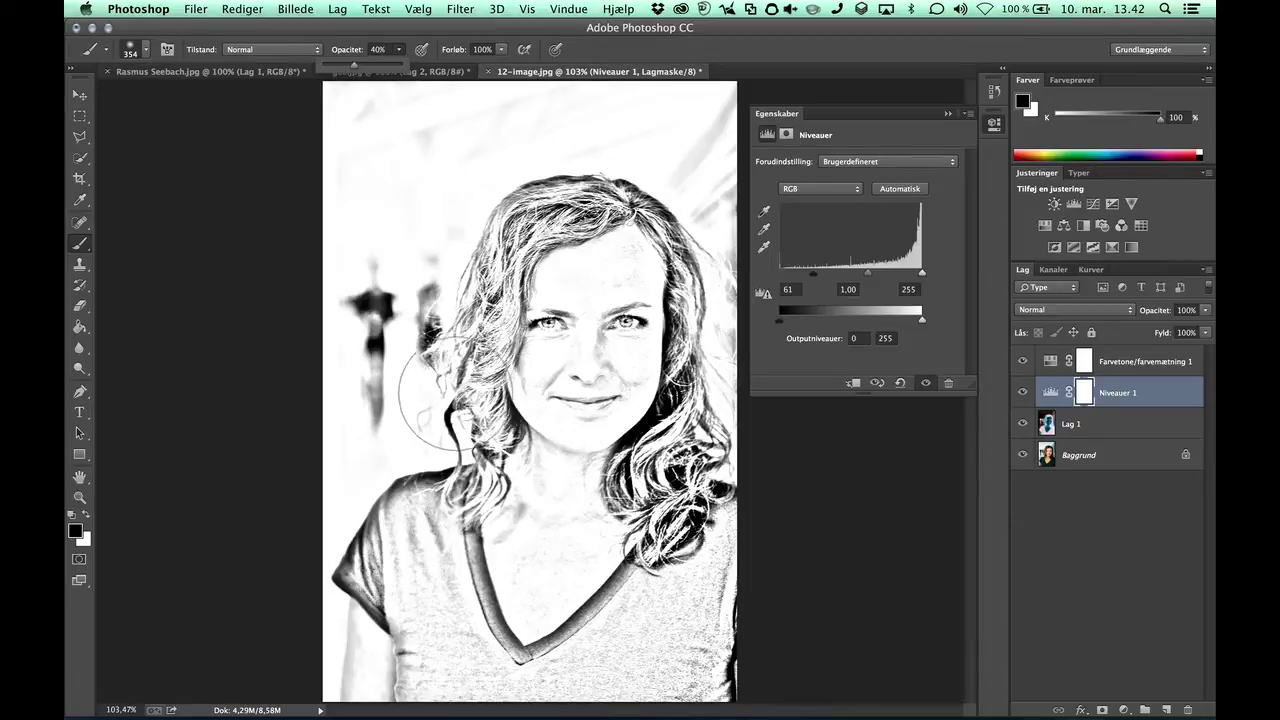
Paint the Niveauer 1 mask over the hair, shoulder, sleeve and blurred background figure
mouse_move(402, 470)
mouse_down()
mouse_move(410, 482)
mouse_move(420, 472)
mouse_up()
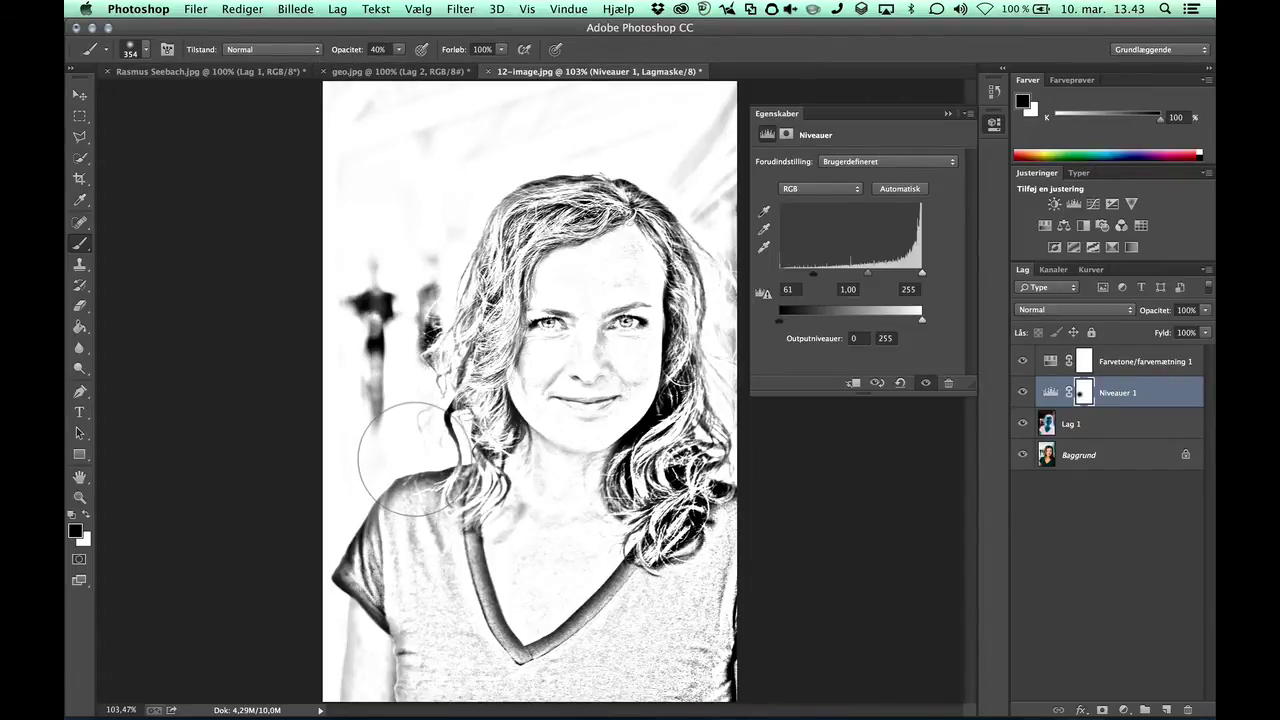
mouse_move(409, 458)
mouse_down()
mouse_move(370, 526)
mouse_move(395, 565)
mouse_move(368, 558)
mouse_move(404, 610)
mouse_up()
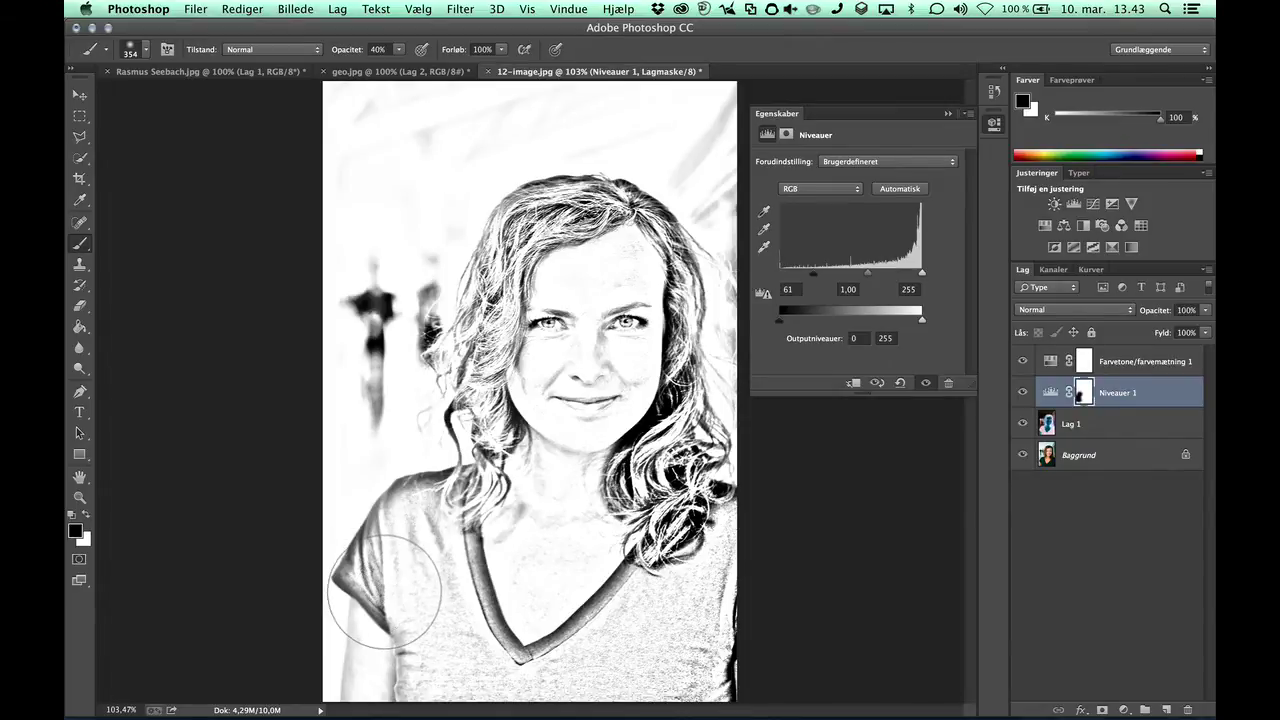
drag(358, 583, 365, 543)
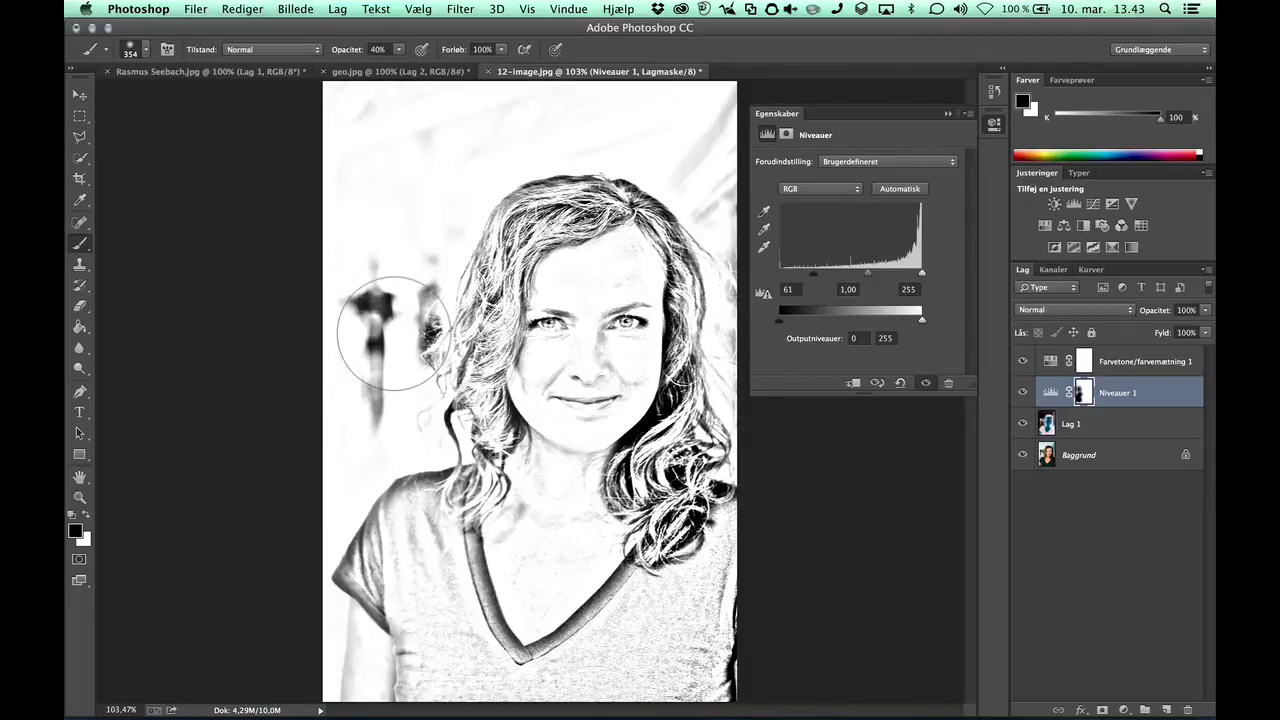
drag(378, 305, 376, 346)
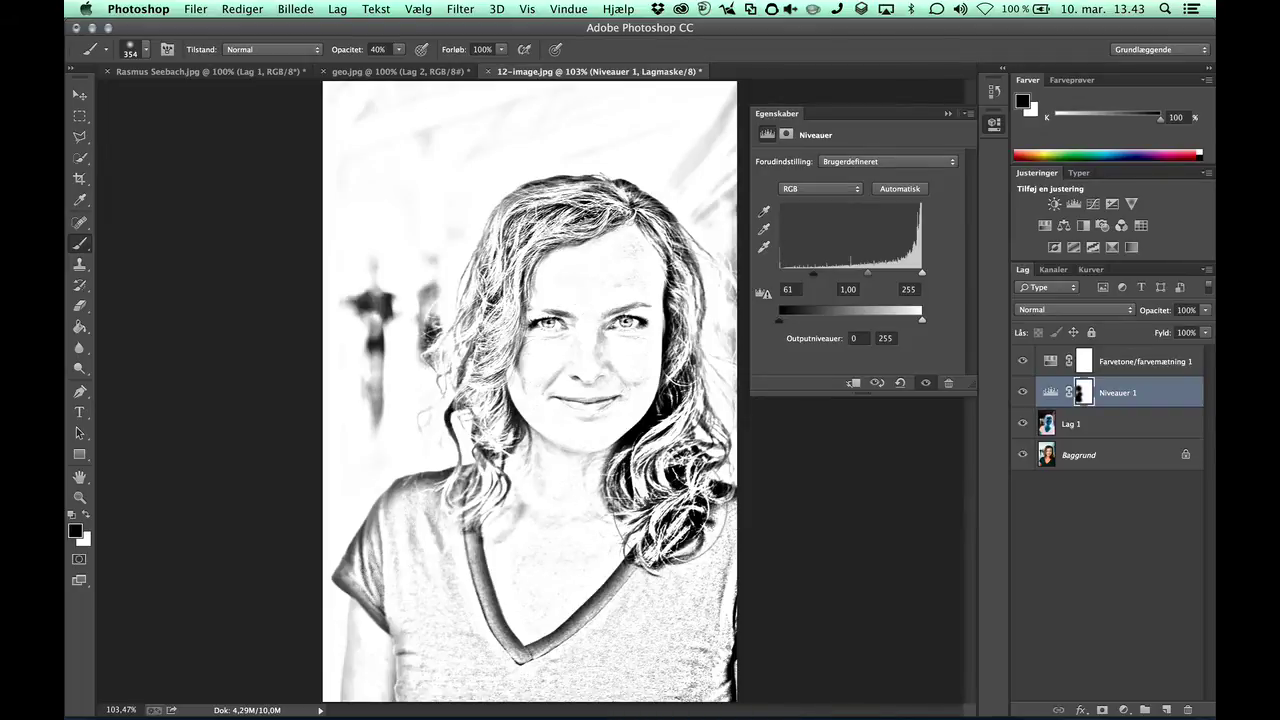
drag(690, 512, 679, 523)
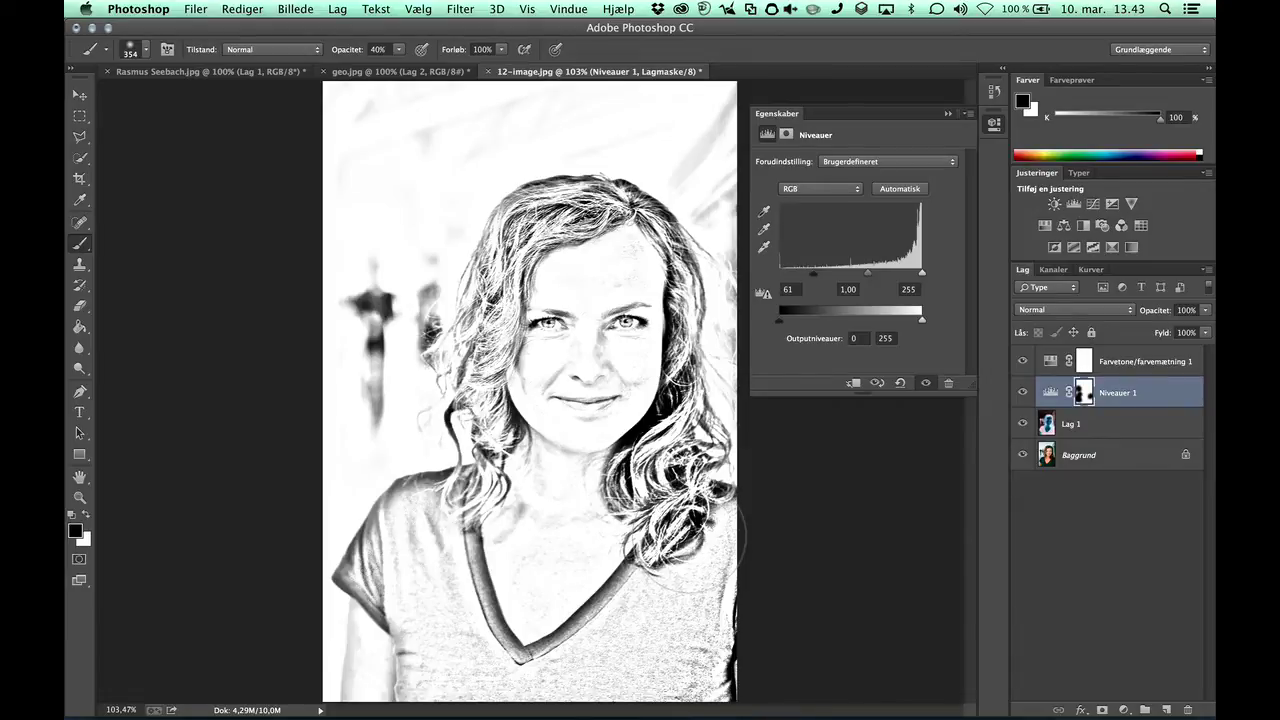
click(400, 53)
At 55% brush opacity, paint the mask over the top hair, left hair and neckline
drag(400, 72, 417, 72)
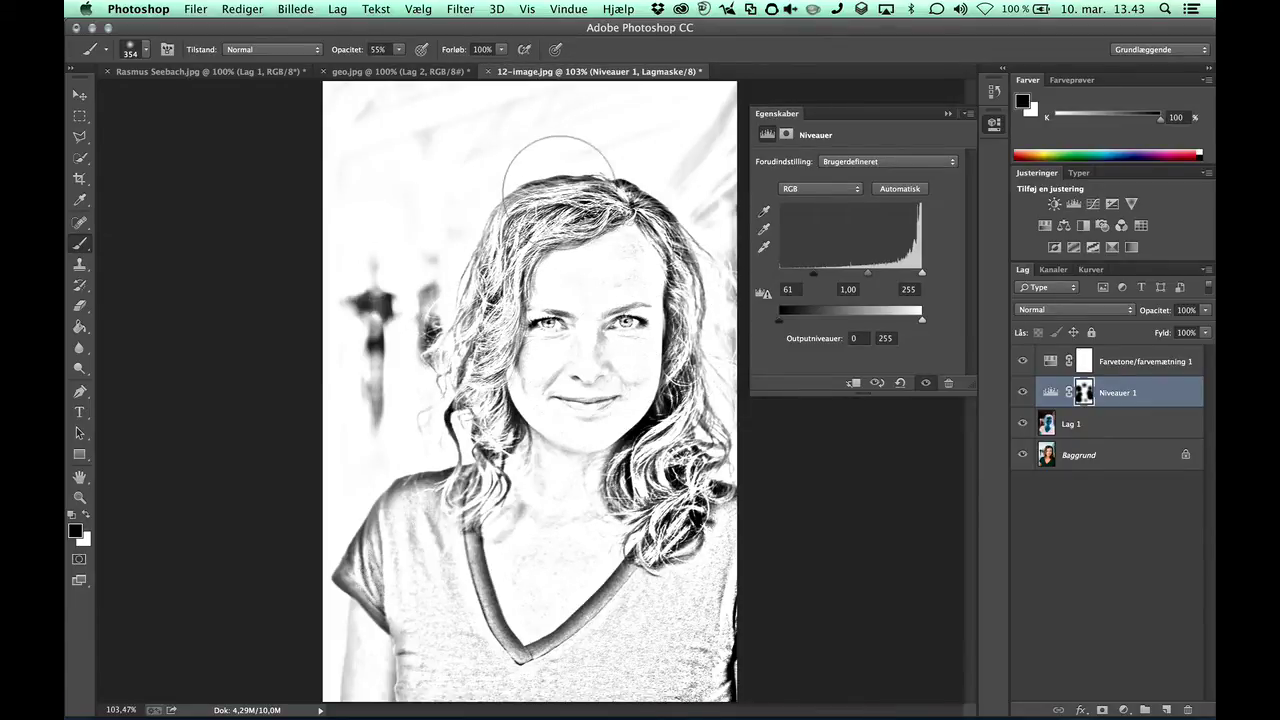
drag(612, 200, 630, 195)
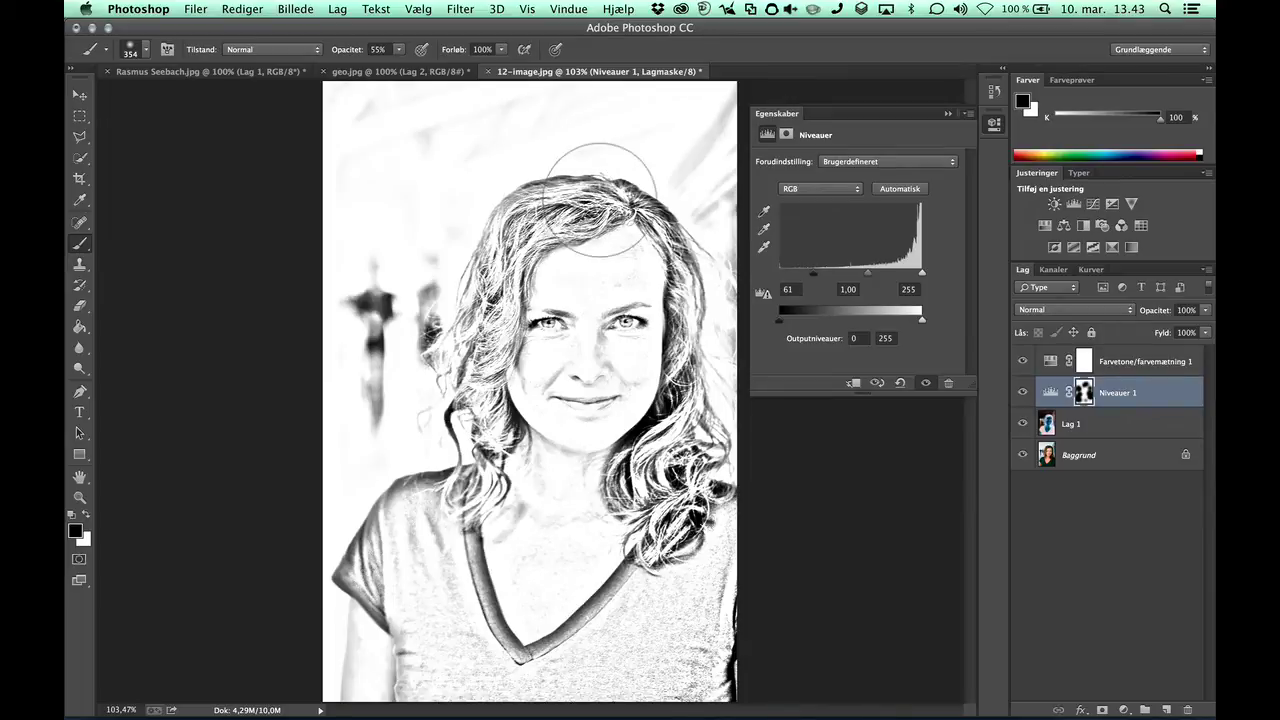
drag(595, 197, 455, 425)
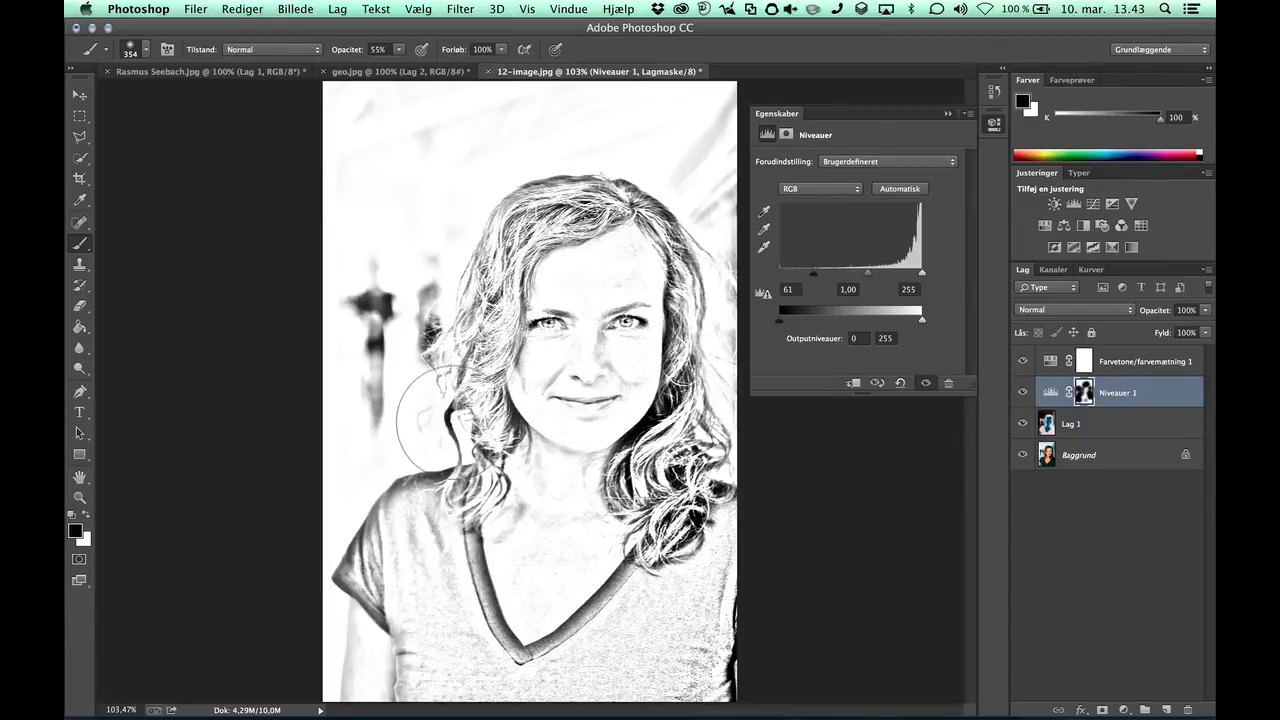
drag(500, 640, 626, 630)
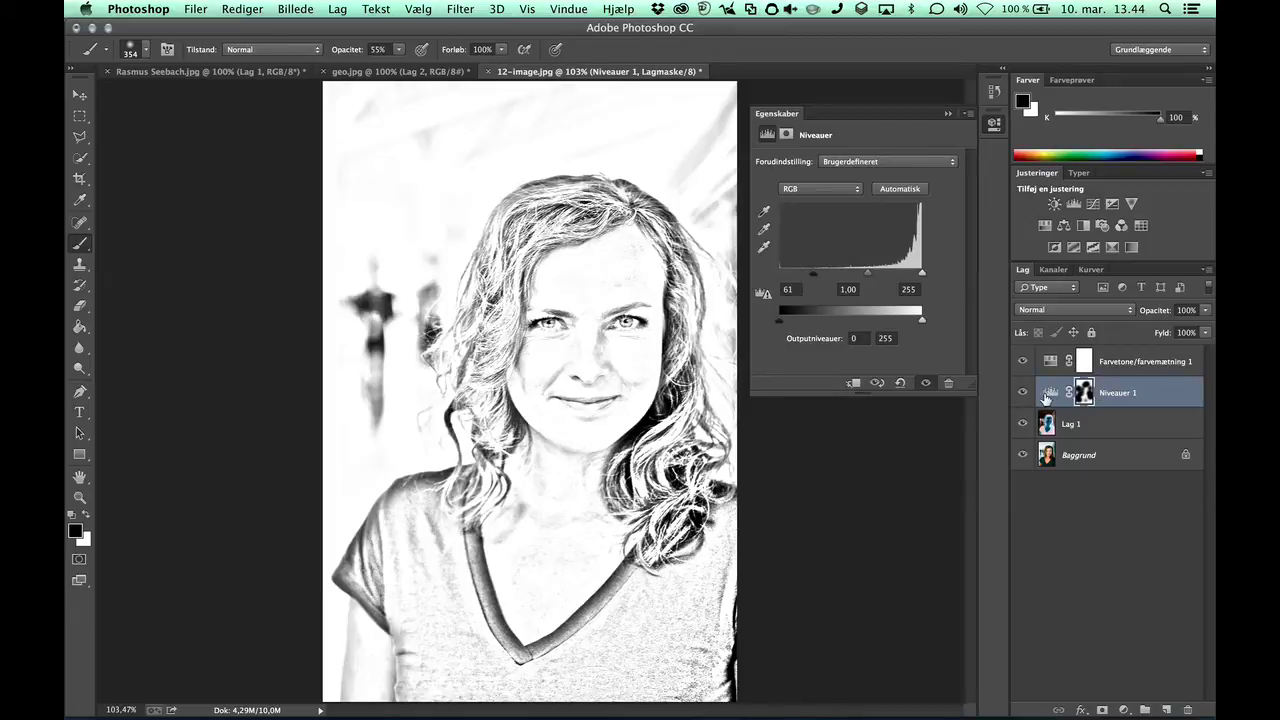
Move Niveauer 1 above Farvetone/farvemætning 1 and stamp all visible layers into Lag 2
drag(1046, 396, 1050, 352)
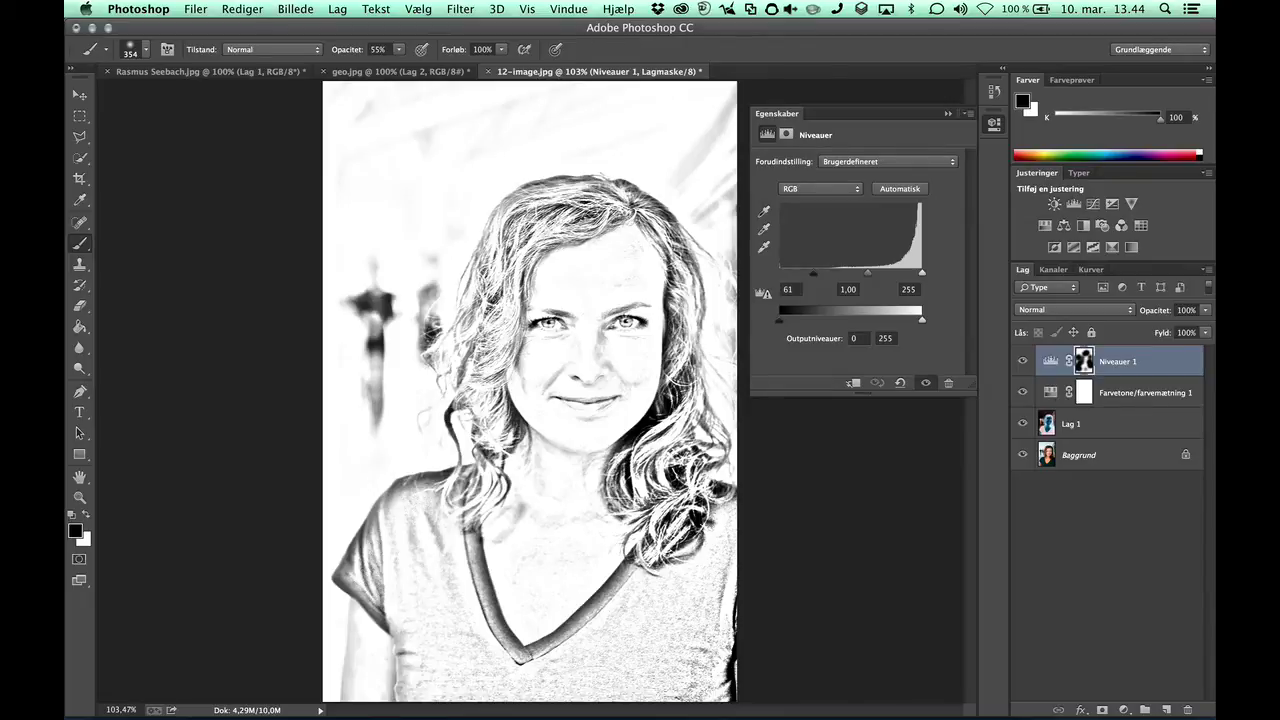
key(ctrl+shift+alt+e)
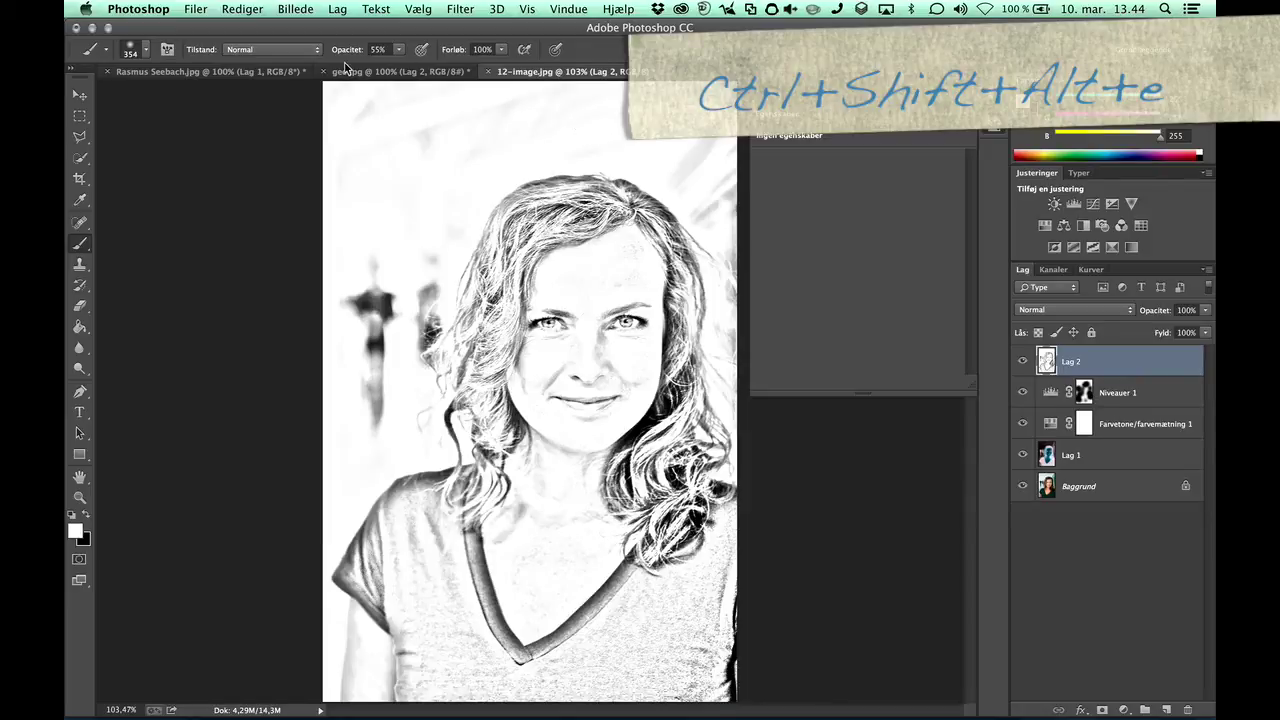
click(145, 49)
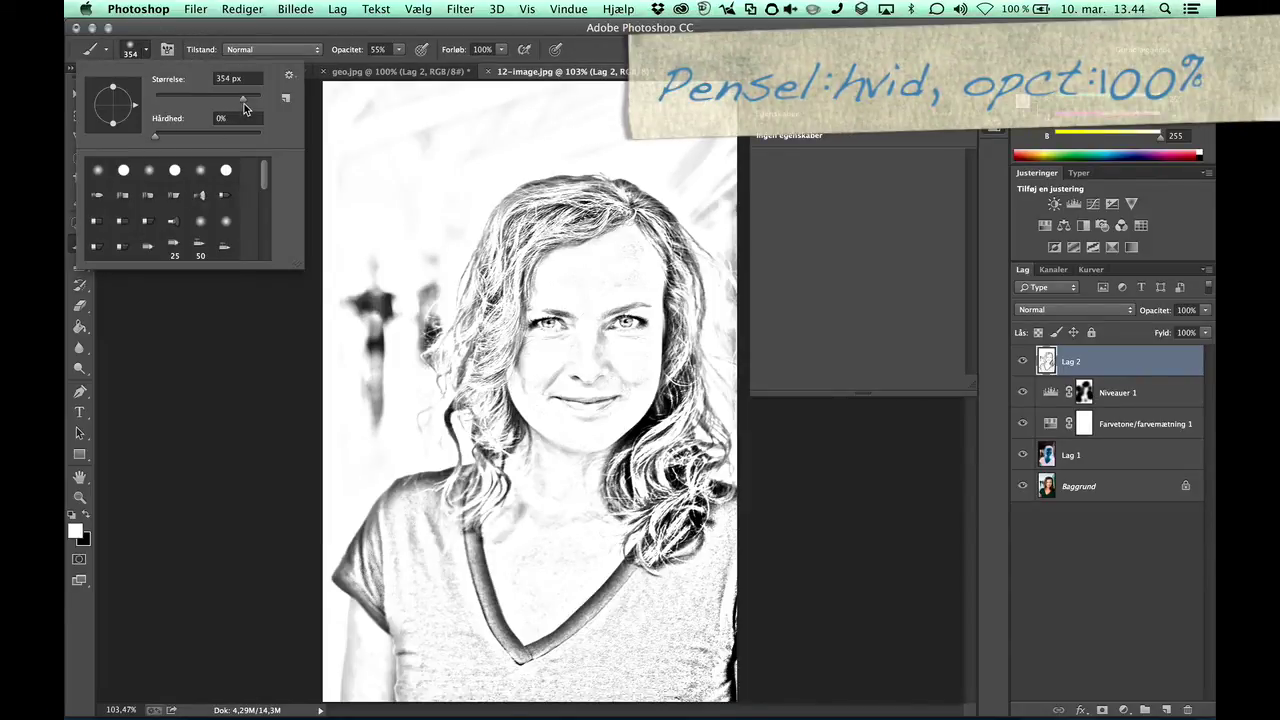
Shrink the white brush to 48 px and set it to 100% opacity
drag(244, 103, 181, 97)
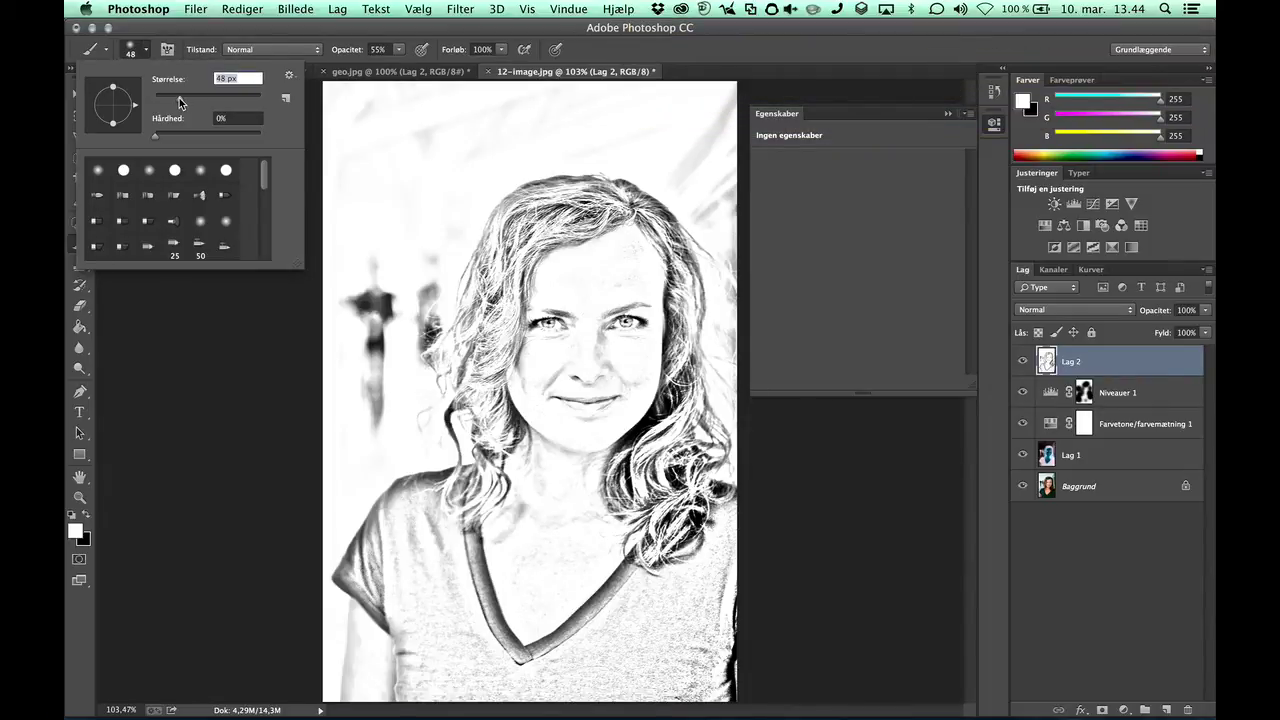
click(398, 49)
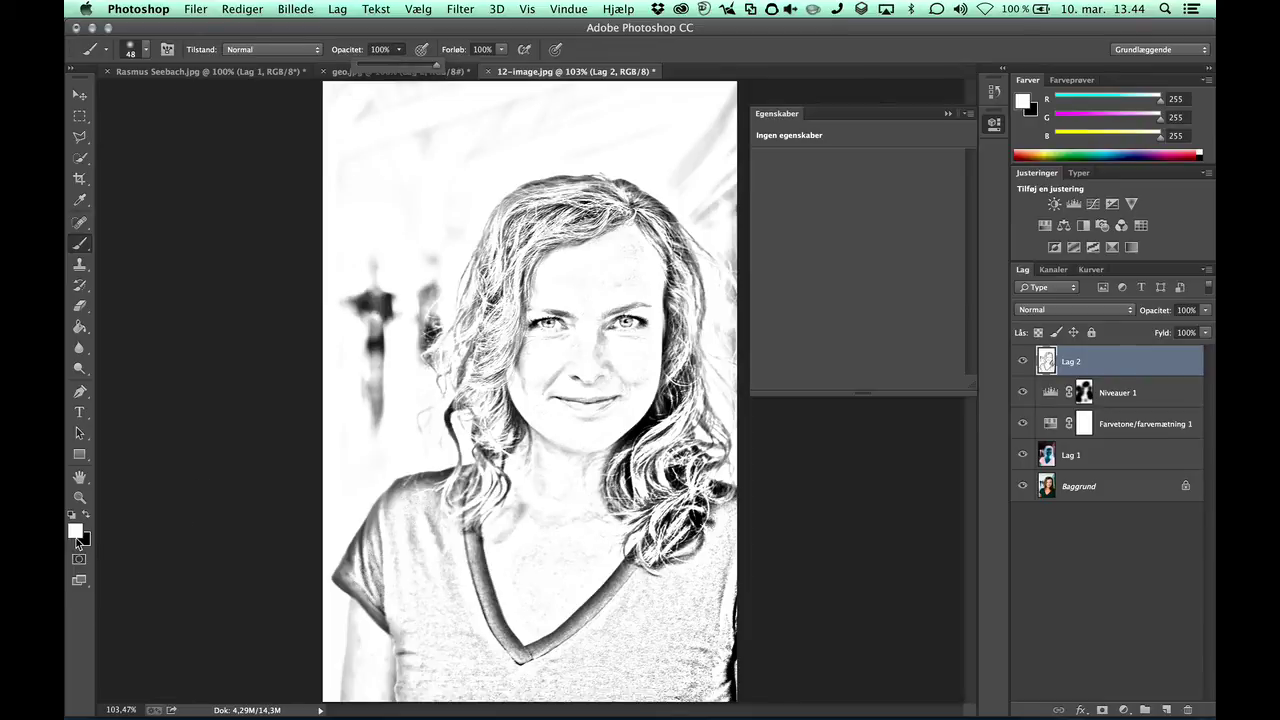
click(551, 581)
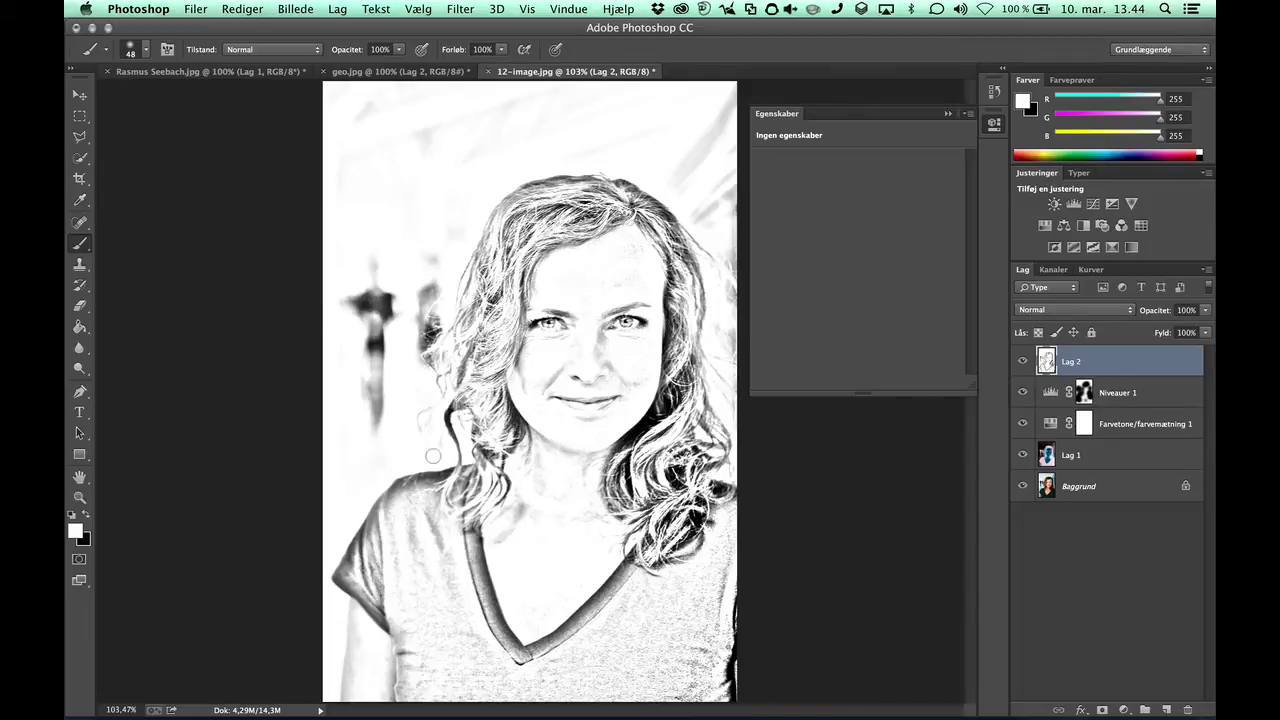
Paint white over the dark blurred figure and the streak left of the woman's face on Lag 2
mouse_move(374, 345)
mouse_down()
mouse_move(374, 298)
mouse_move(392, 309)
mouse_move(379, 268)
mouse_up()
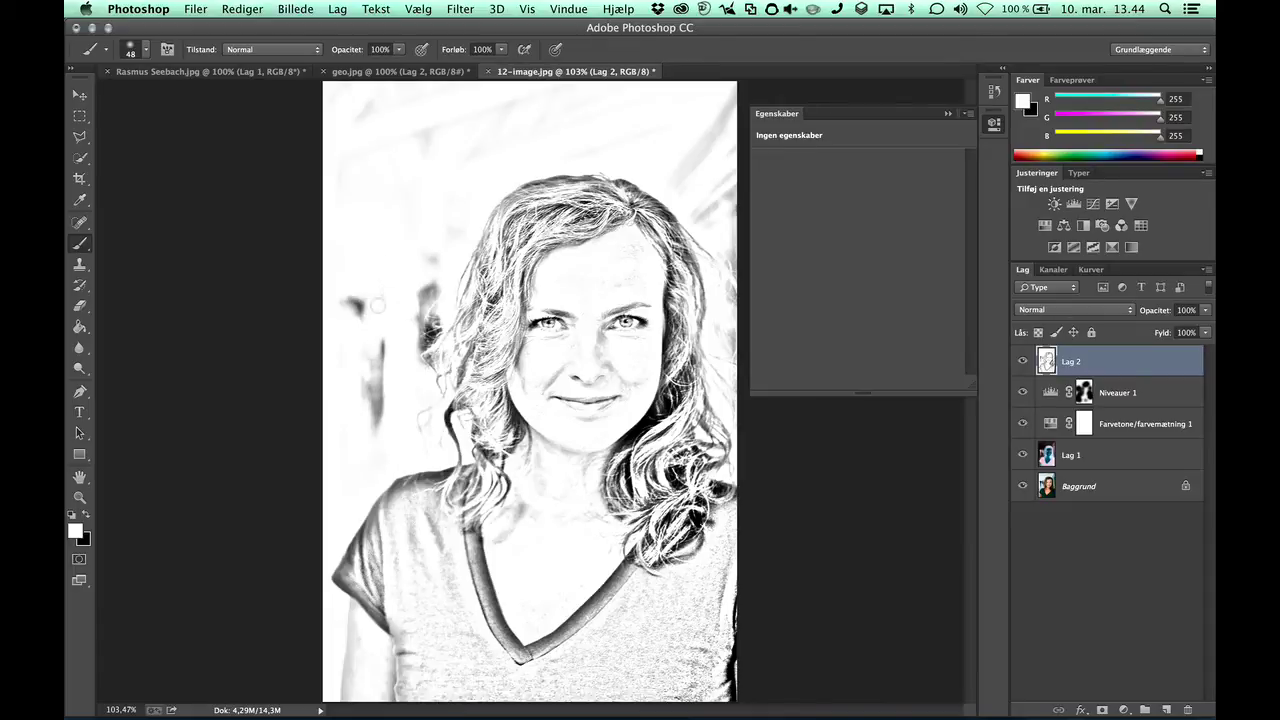
mouse_move(380, 325)
mouse_down()
mouse_move(376, 415)
mouse_move(371, 401)
mouse_up()
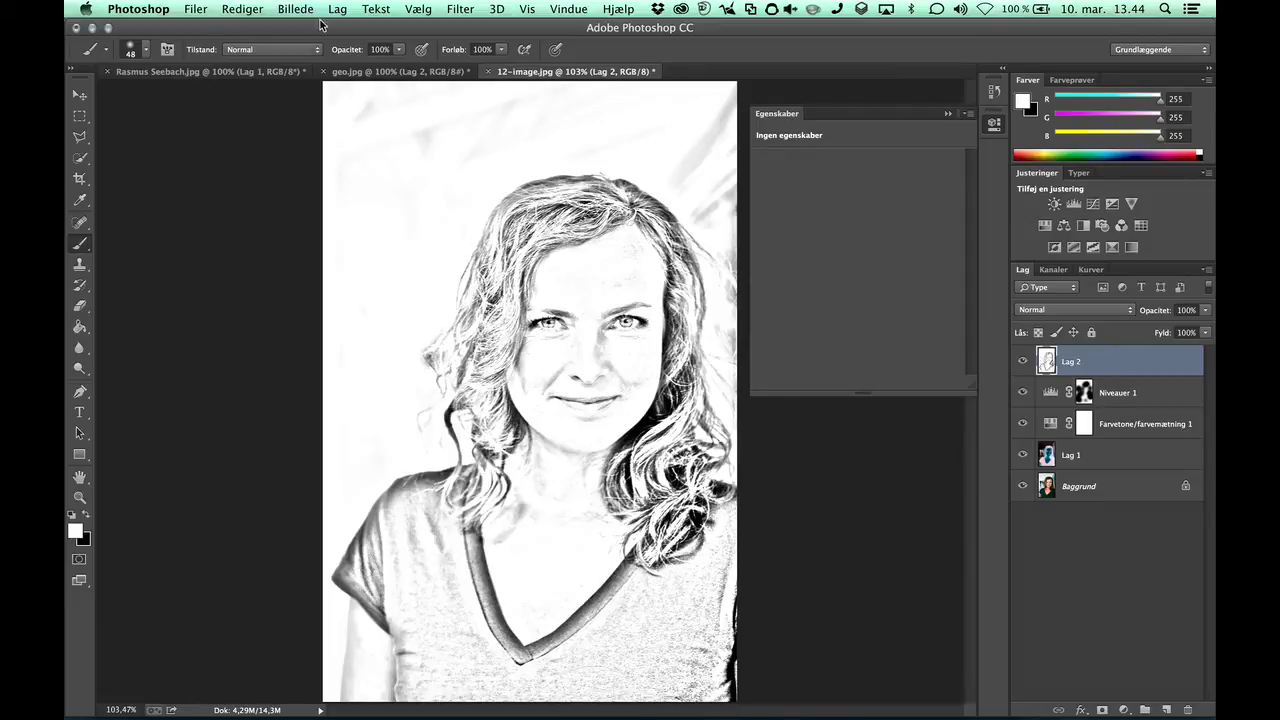
With a 159 px white brush, paint out the grey marks along the top-right and right edges
click(148, 50)
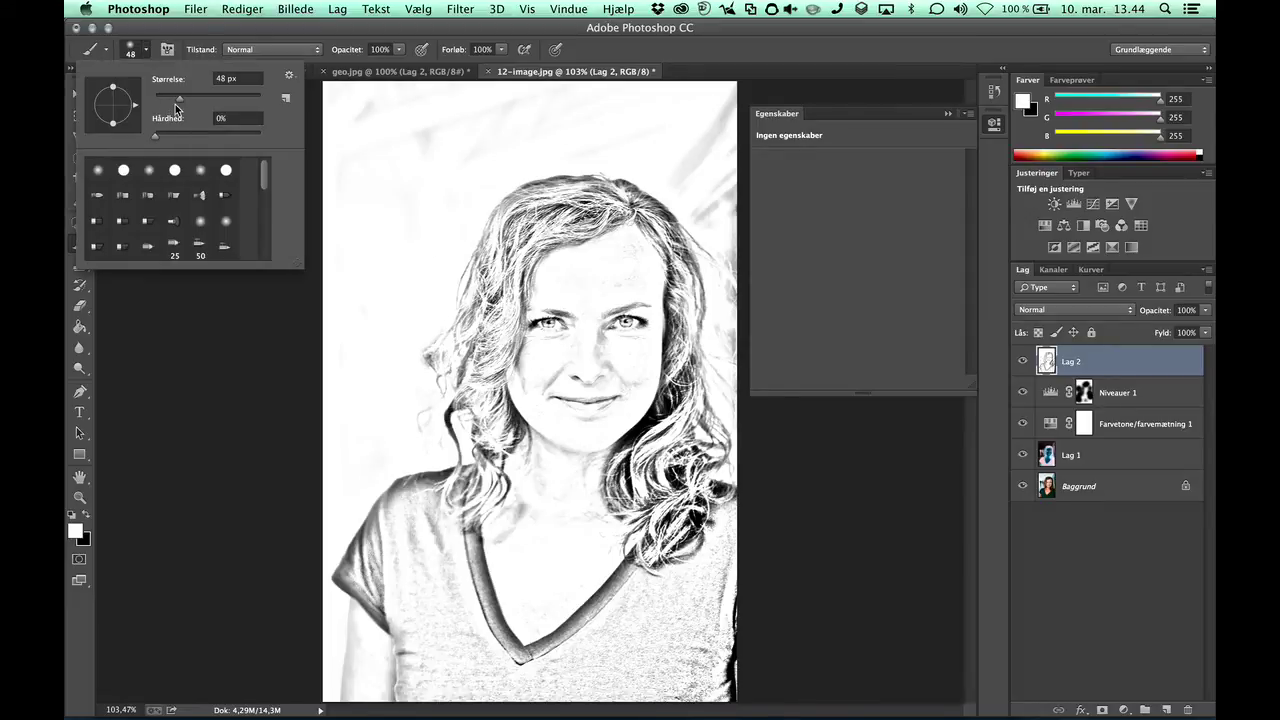
drag(181, 104, 226, 104)
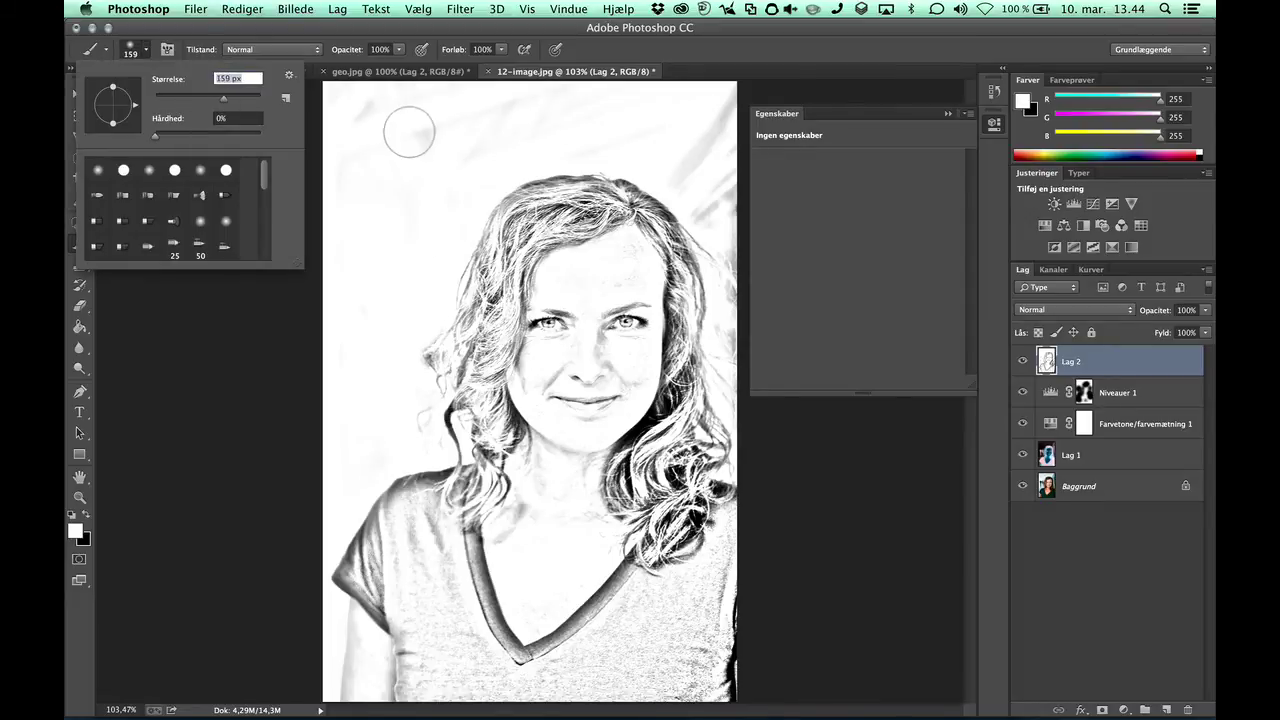
click(338, 110)
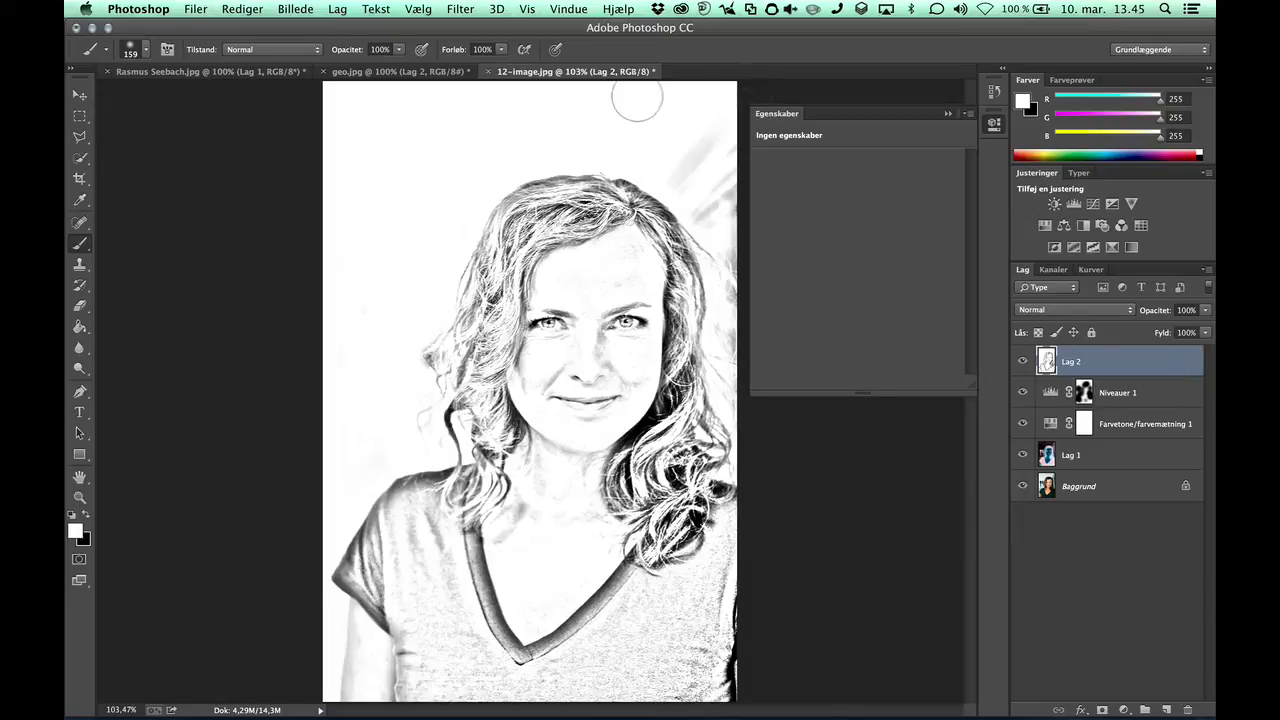
drag(710, 179, 738, 264)
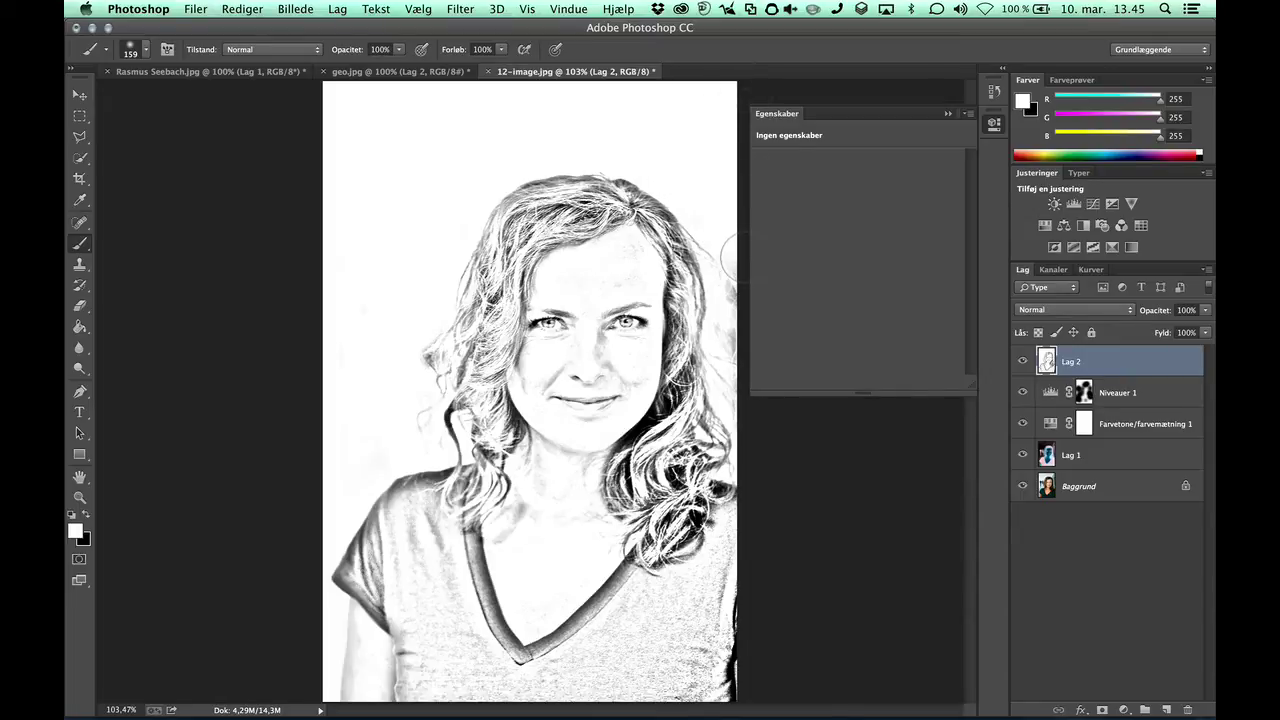
drag(740, 308, 740, 347)
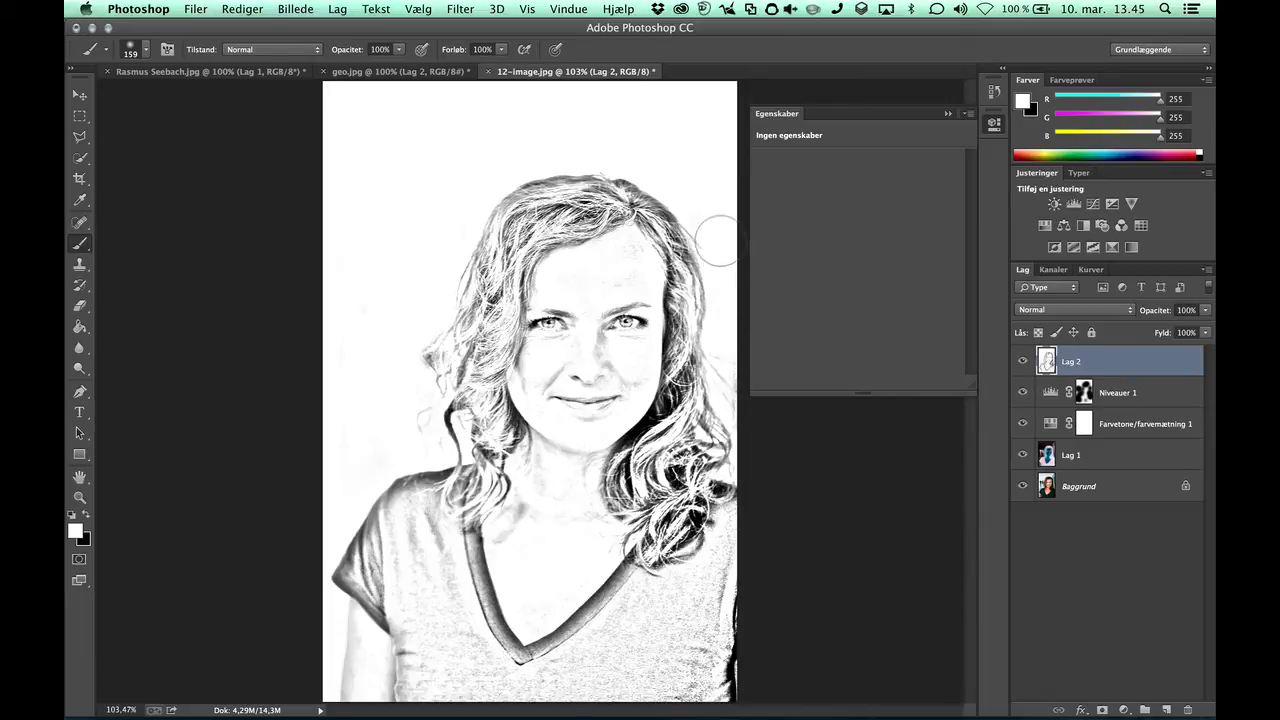